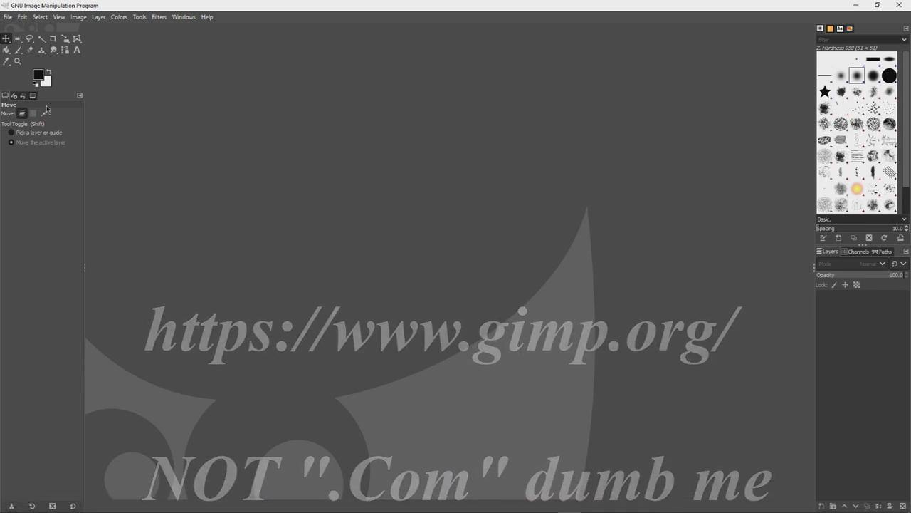
Open the Windows Start menu over the empty GIMP workspace
click(11, 502)
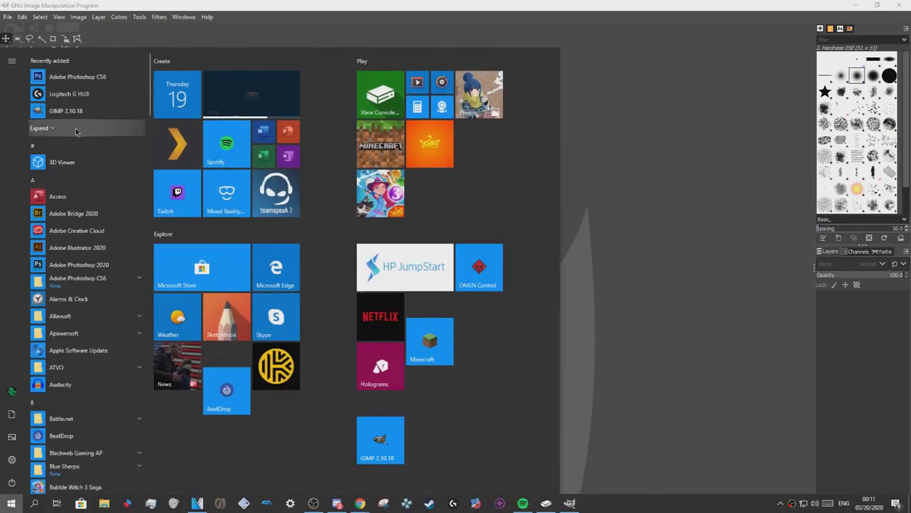
Expand the Adobe Photoshop CS6 folder, then close the Start menu without launching anything
click(139, 279)
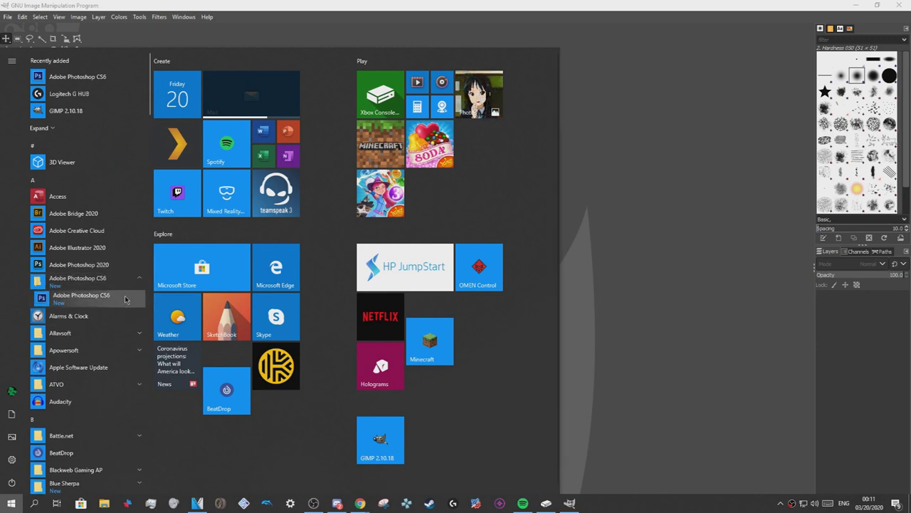
click(607, 148)
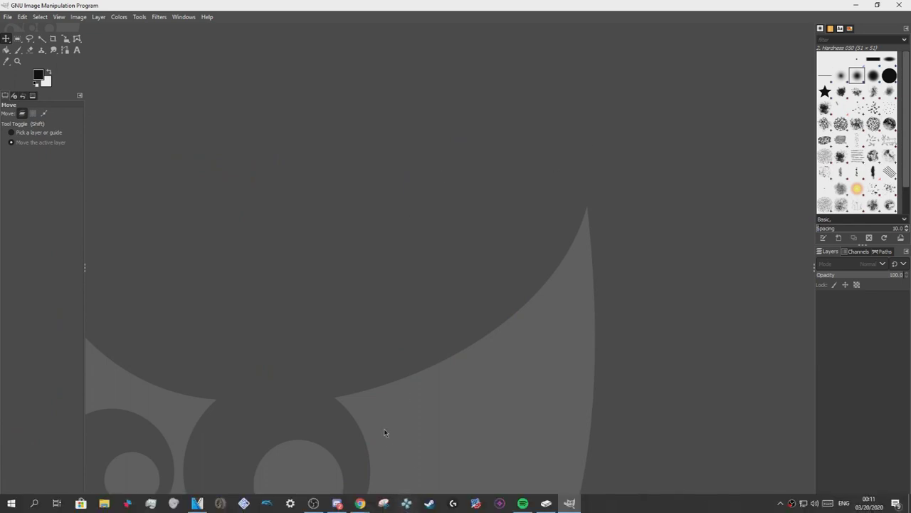
mouse_move(353, 504)
In a new browser tab, search for 'nr2003 templates' and scroll through the results
click(413, 460)
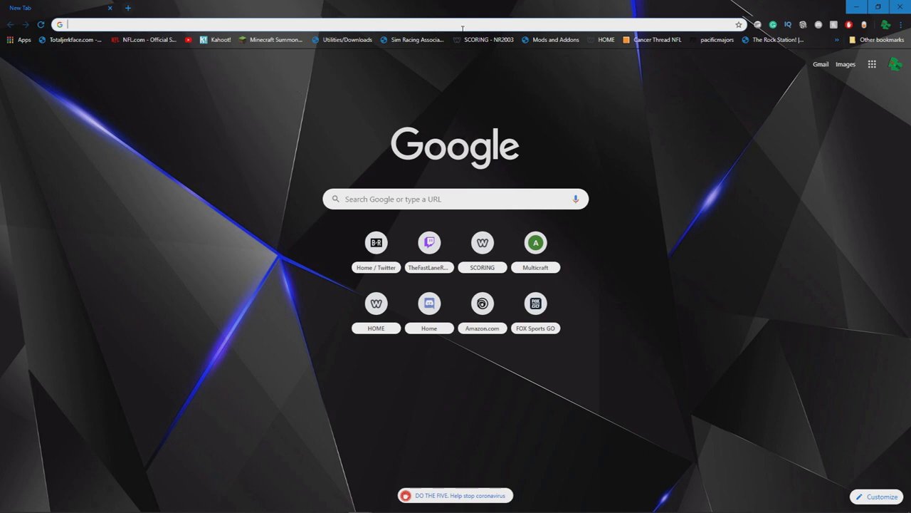
text(NR2)
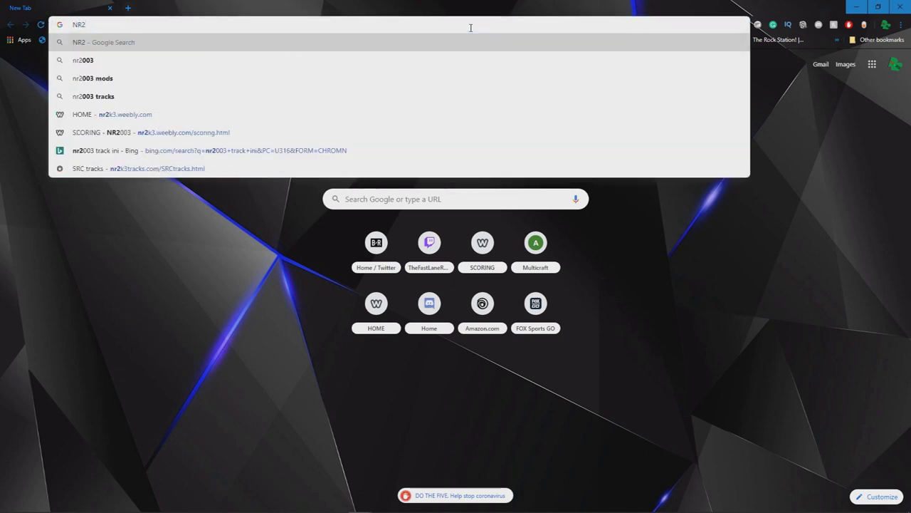
key(Down)
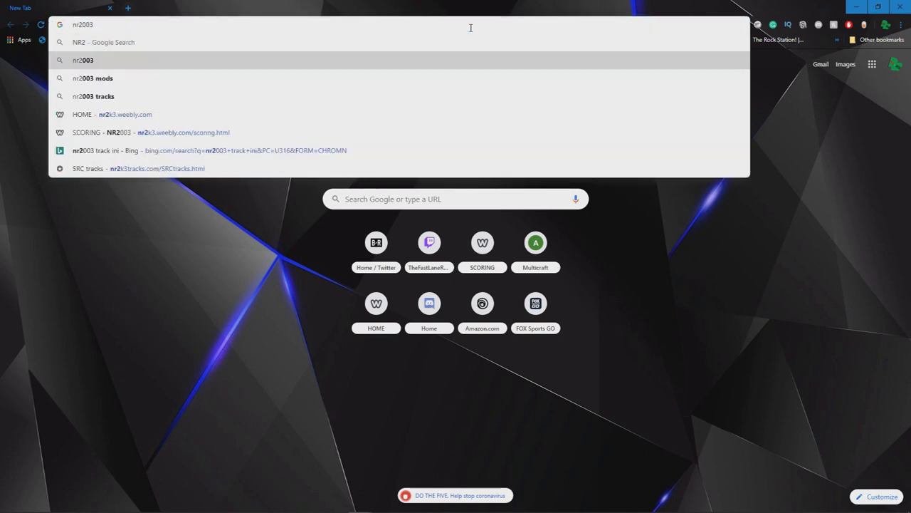
key(End)
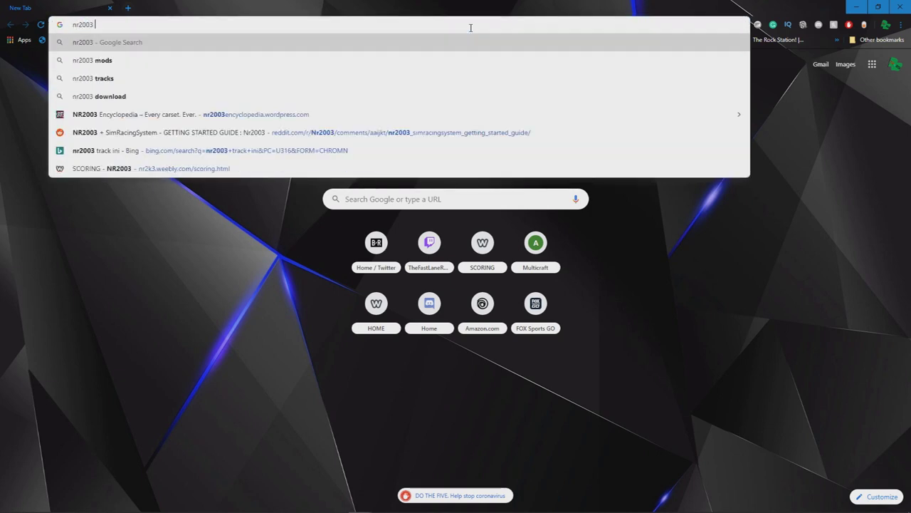
text(tem)
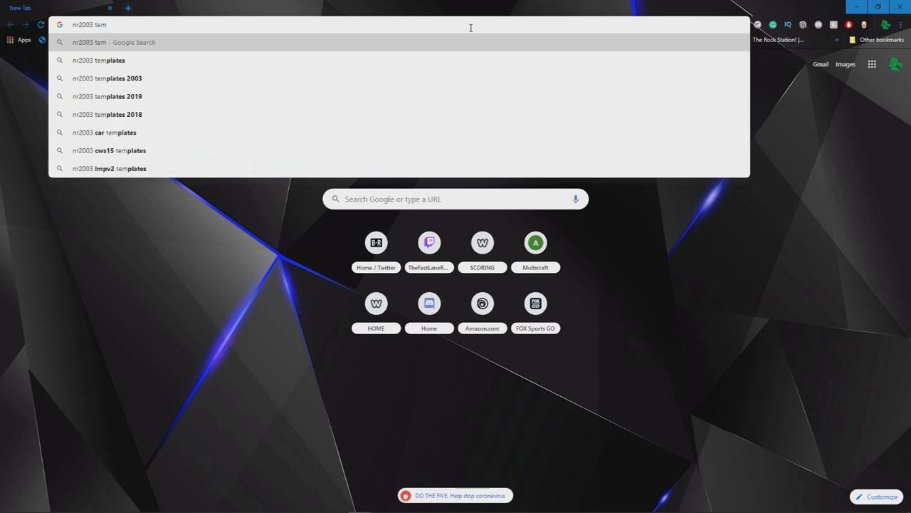
key(Down)
key(Return)
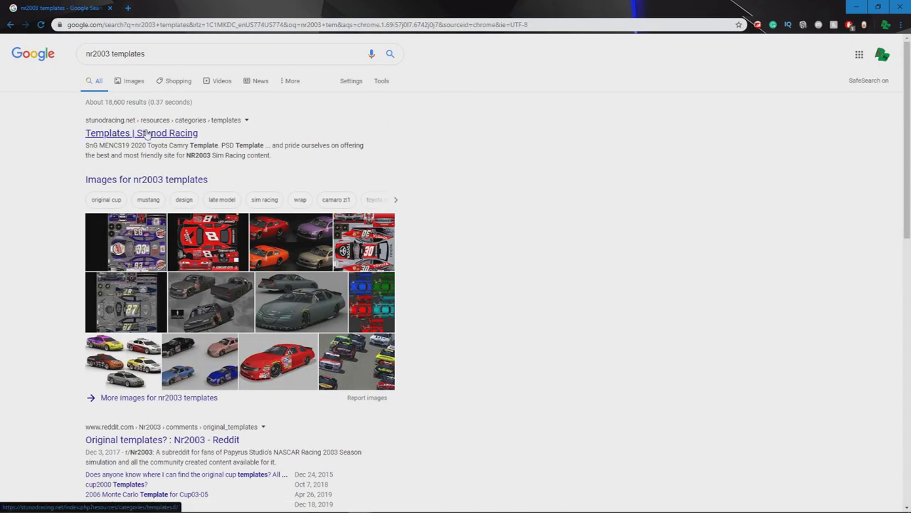
scroll(18, 246, down, 3)
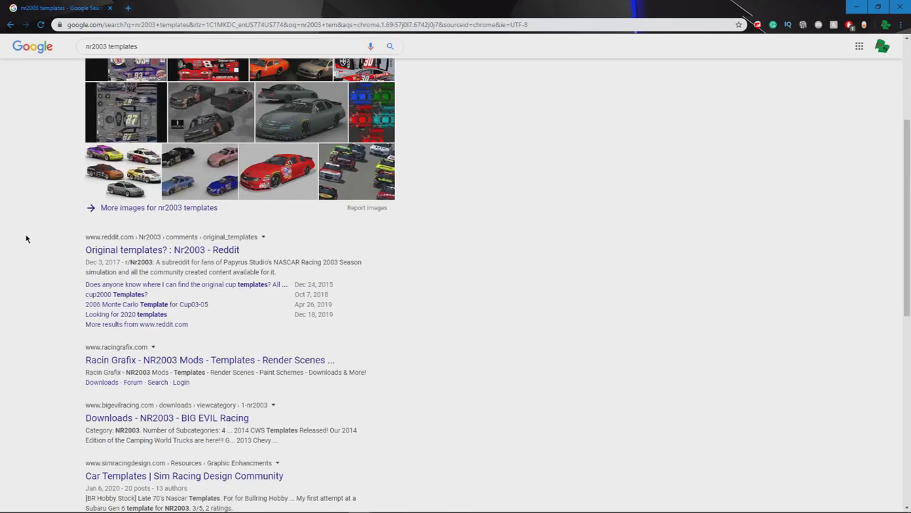
scroll(25, 237, down, 1)
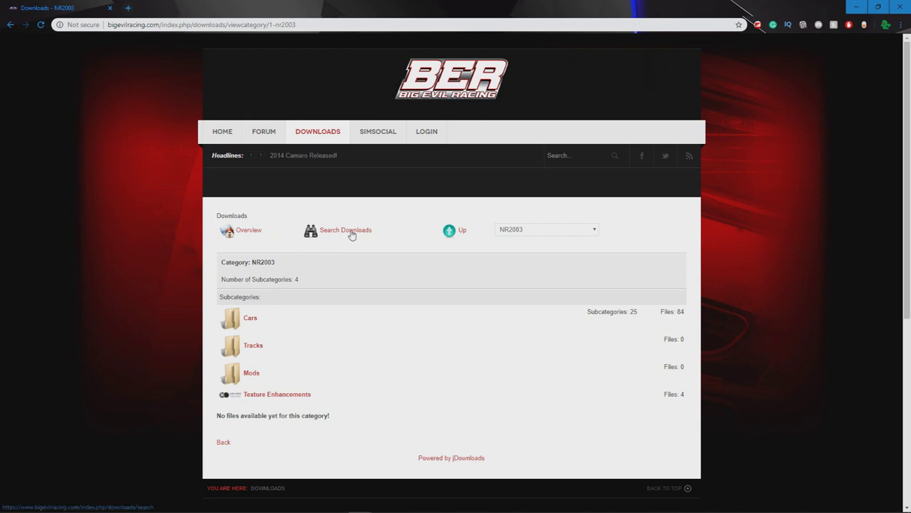
Choose Cup Series from the Big Evil Racing download categories
click(544, 228)
scroll(573, 339, down, 3)
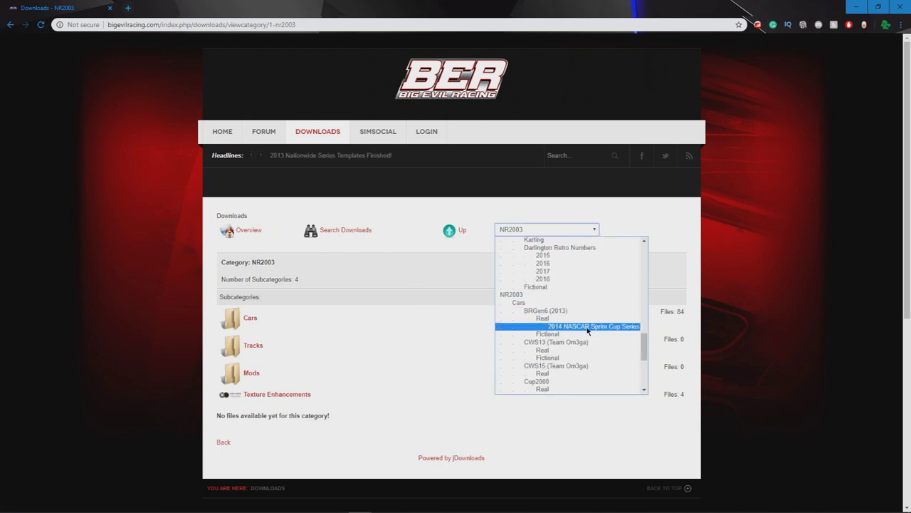
scroll(569, 327, up, 8)
scroll(554, 336, down, 3)
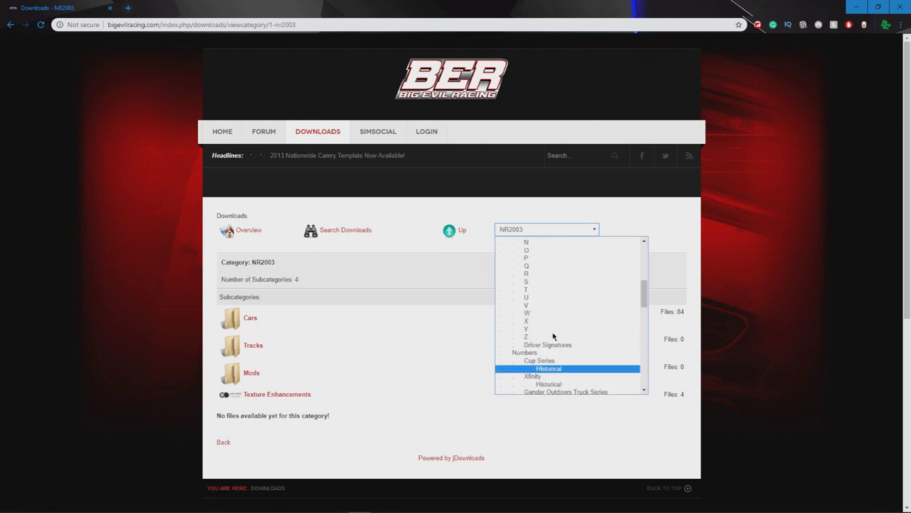
click(576, 338)
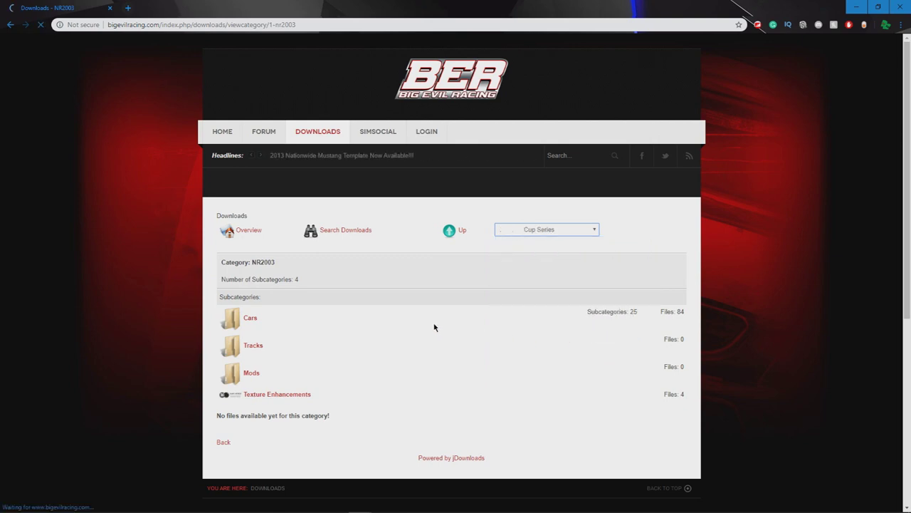
scroll(484, 310, down, 5)
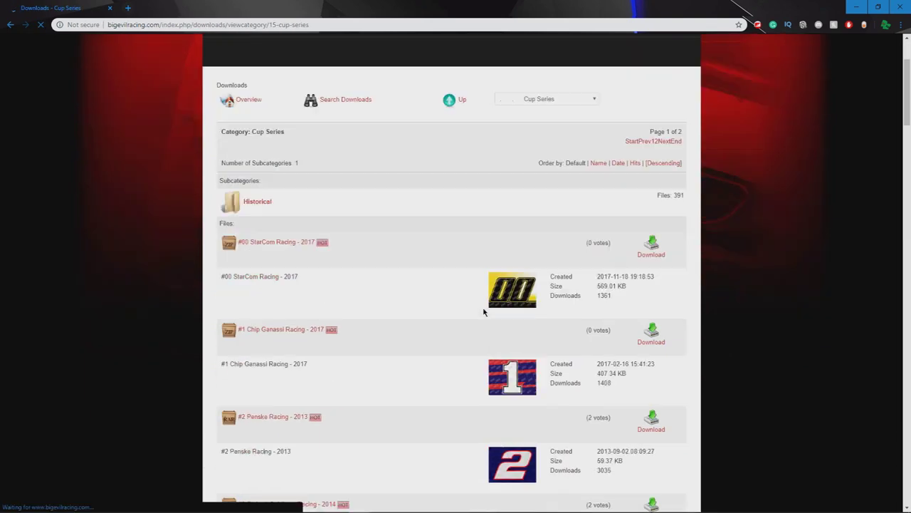
scroll(483, 312, down, 2)
scroll(483, 311, up, 7)
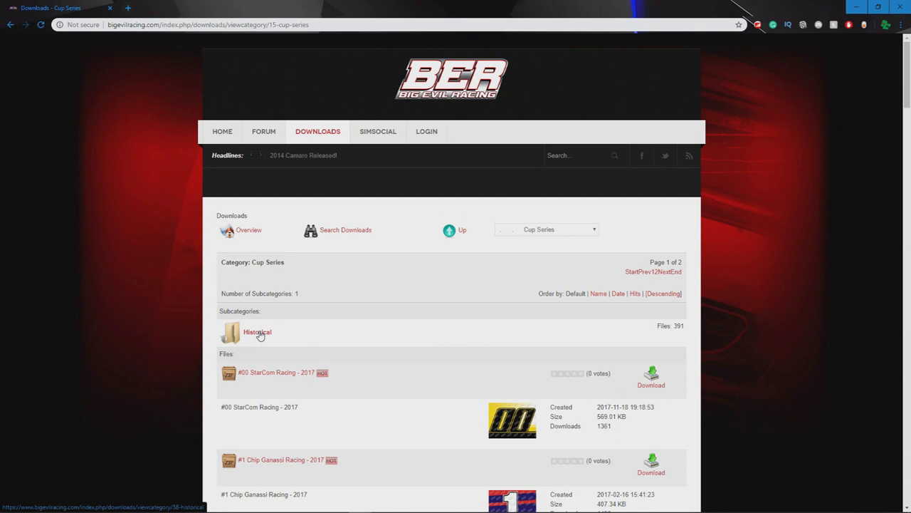
Open the Historical subcategory and browse its numbered car templates
click(259, 334)
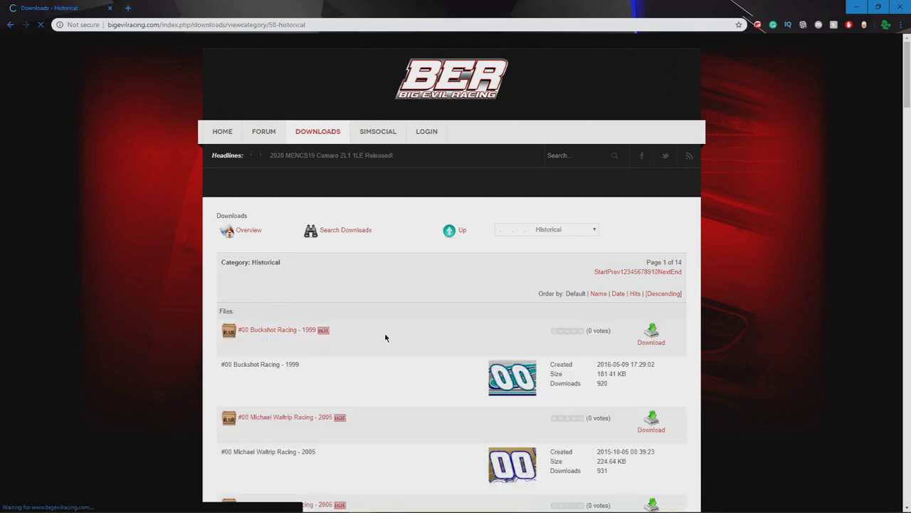
scroll(382, 342, down, 8)
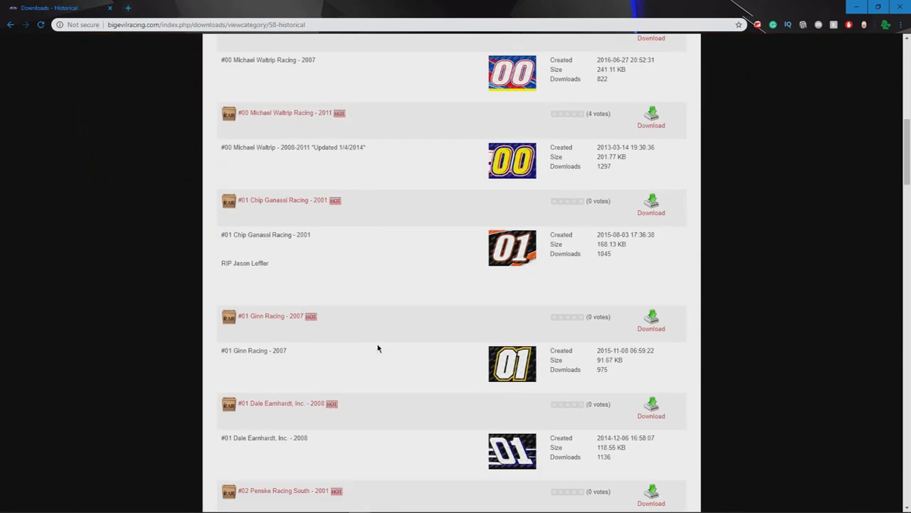
scroll(379, 348, down, 7)
scroll(381, 328, up, 5)
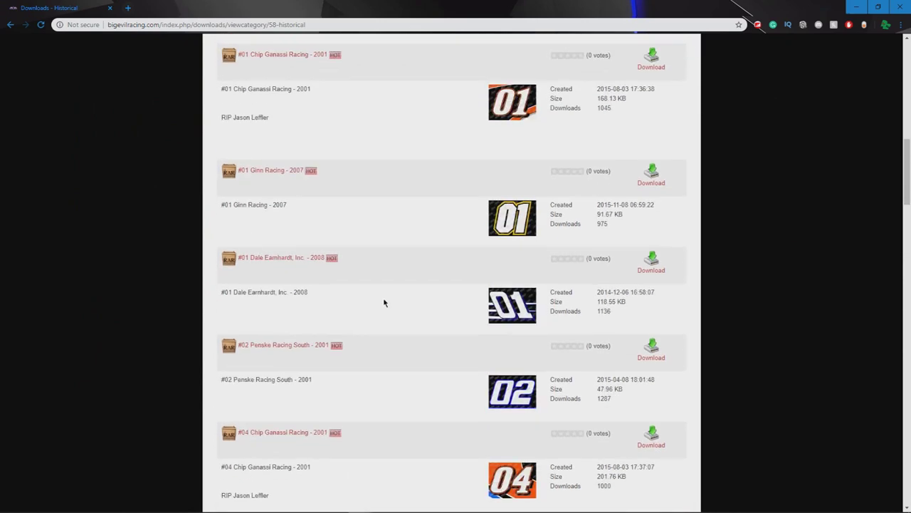
scroll(381, 306, up, 5)
scroll(379, 312, down, 12)
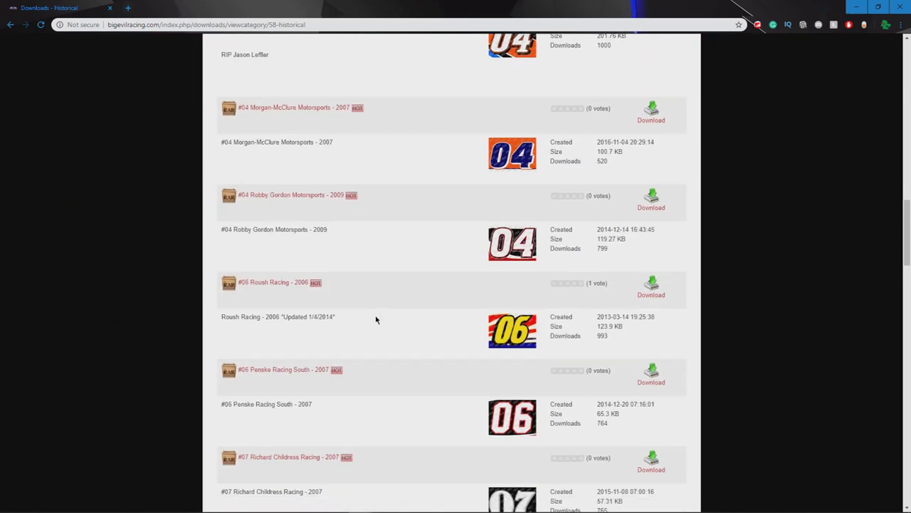
scroll(376, 320, down, 20)
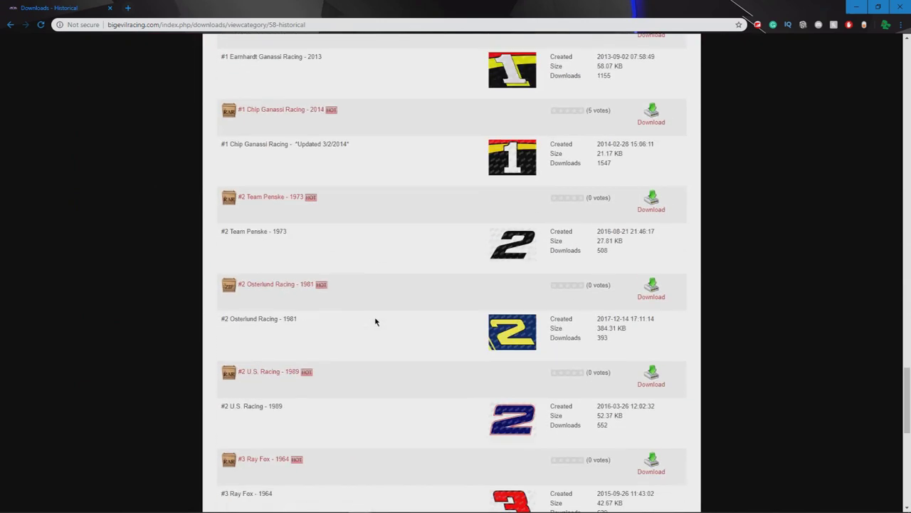
scroll(375, 322, down, 3)
scroll(372, 326, up, 20)
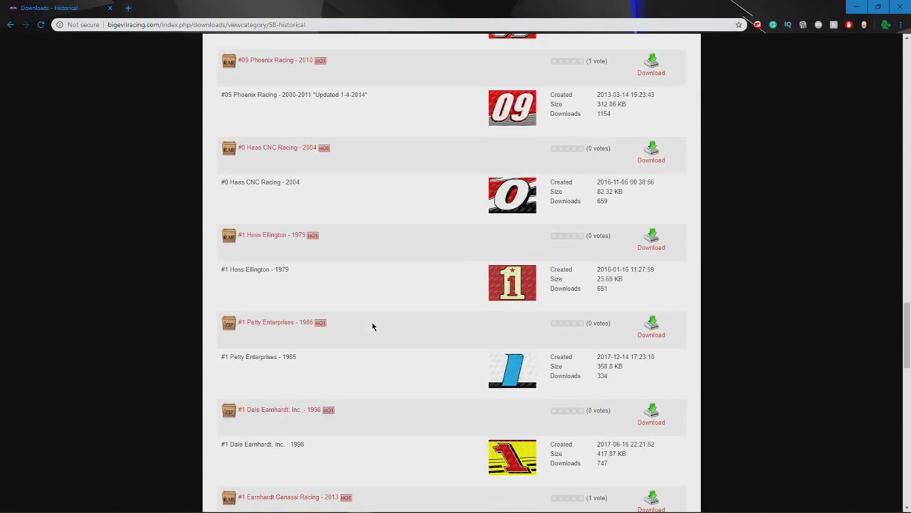
scroll(373, 326, up, 20)
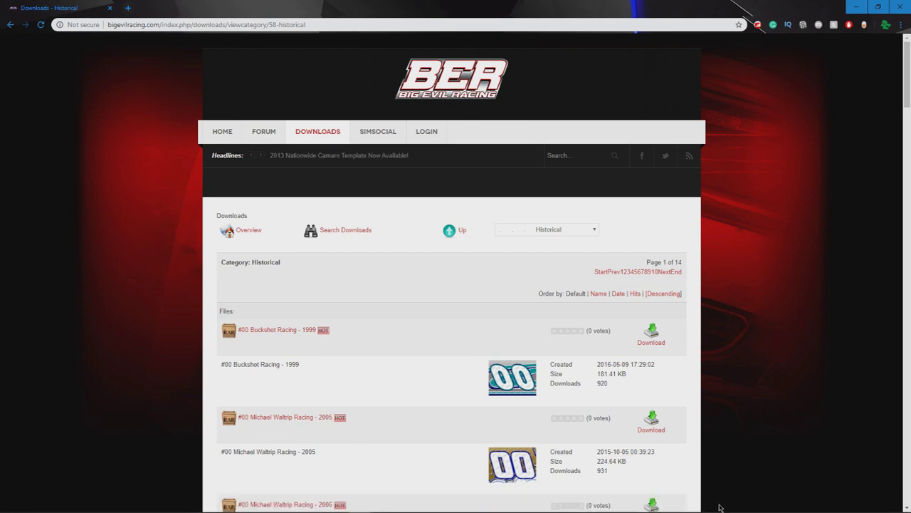
Check the time and date on the taskbar clock, then return to the browser
mouse_move(903, 503)
click(870, 503)
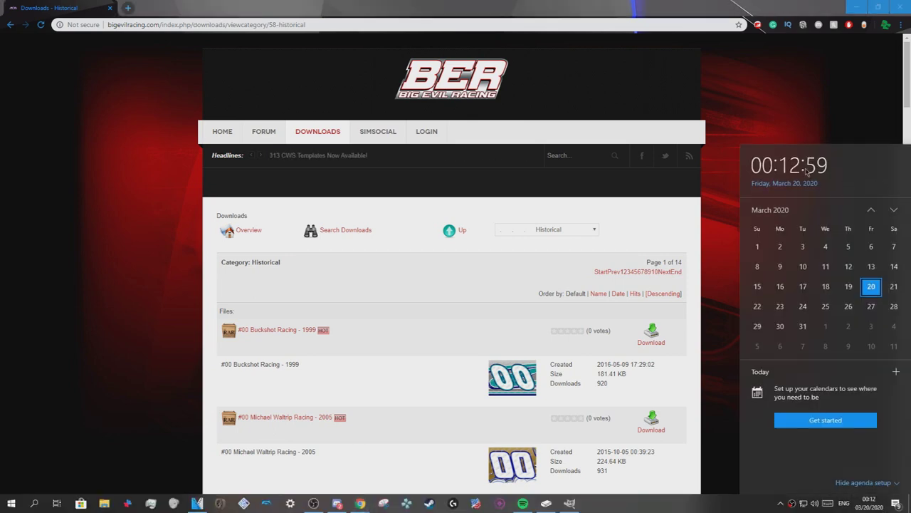
click(419, 282)
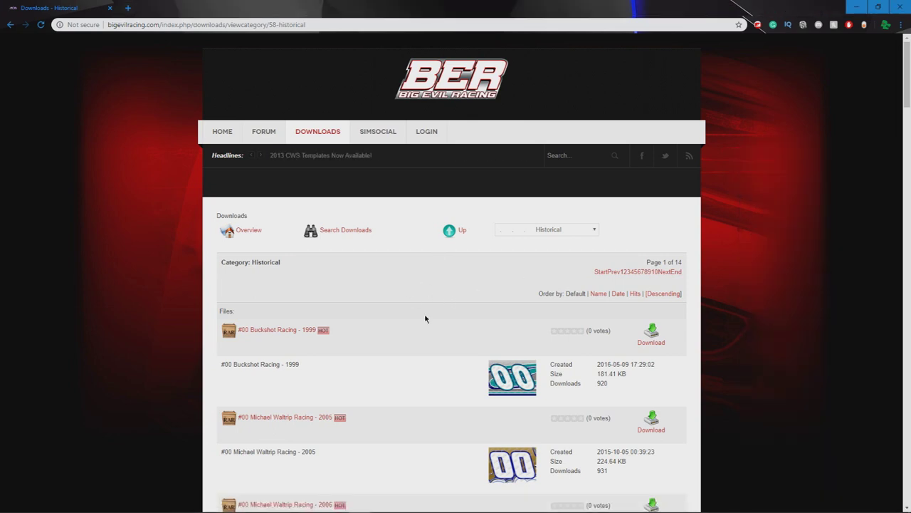
Back in GIMP, open the 2004_dodge template image from File > Open
click(569, 504)
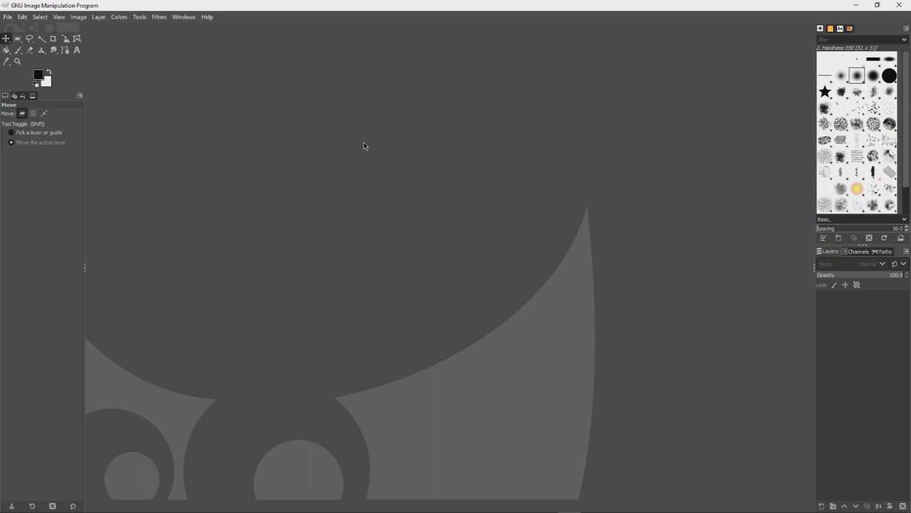
click(8, 18)
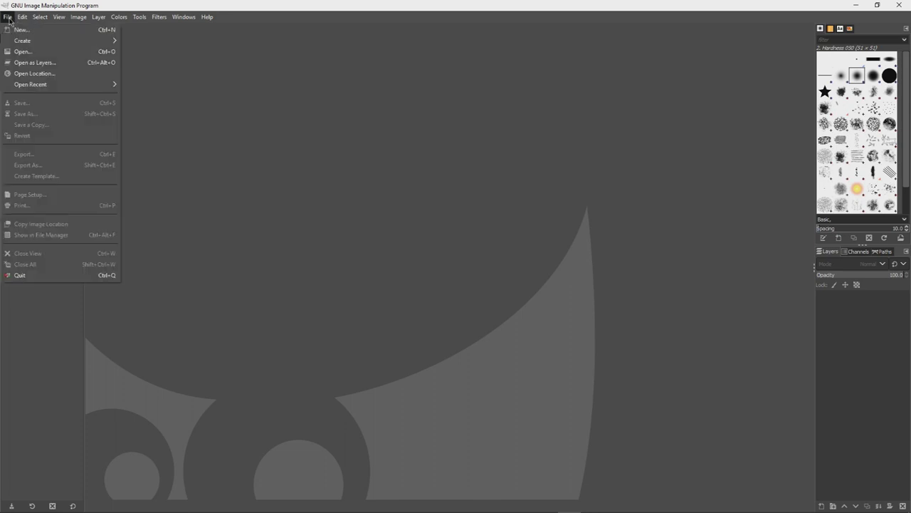
mouse_move(22, 17)
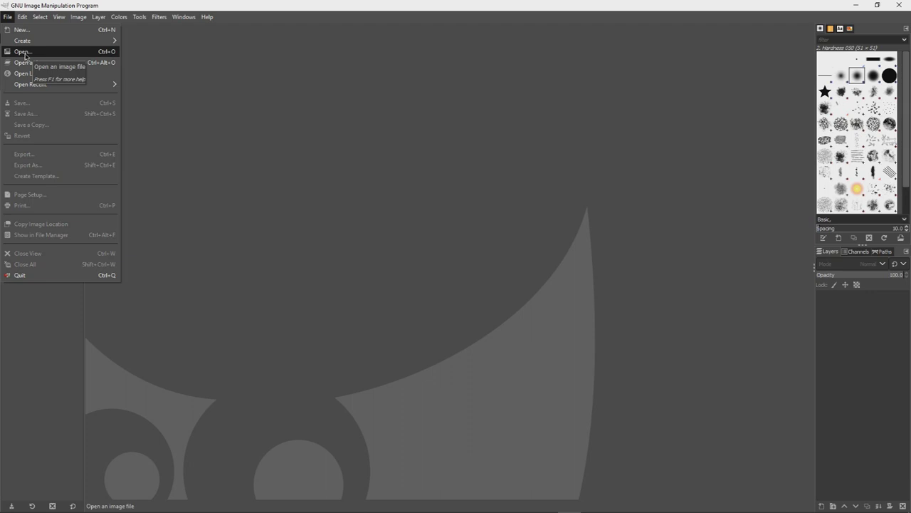
click(25, 52)
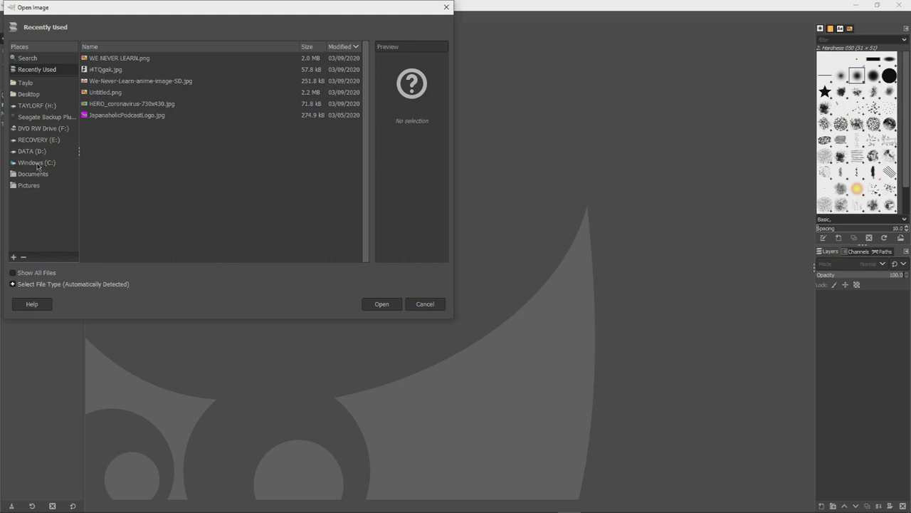
click(32, 185)
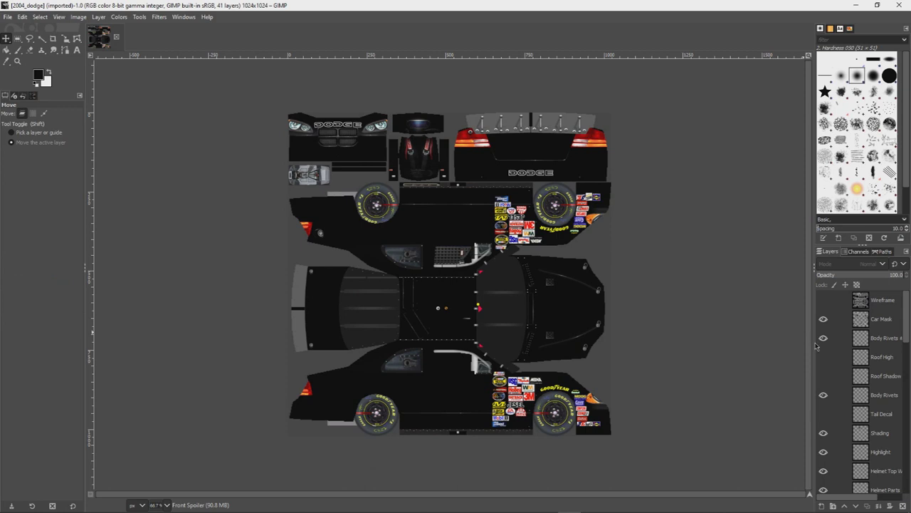
Widen the layers dock and make the Car Body layer active
drag(814, 343, 770, 352)
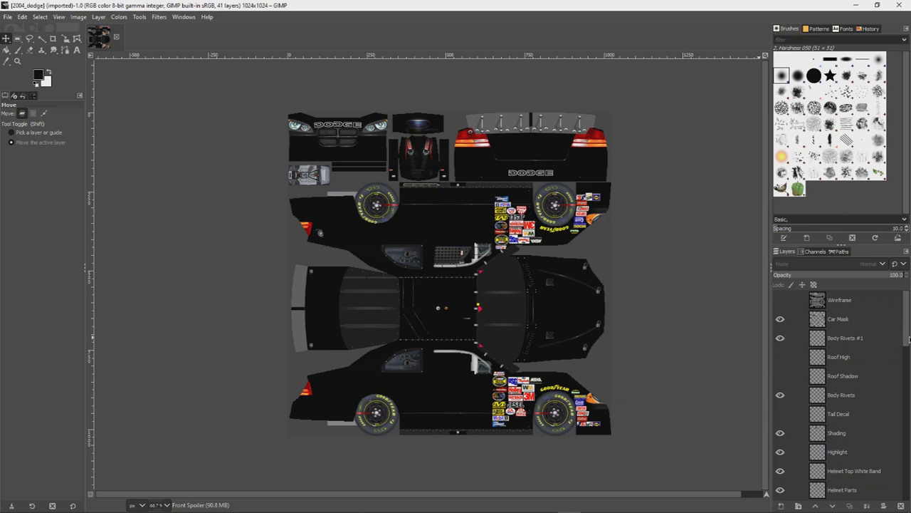
scroll(907, 349, down, 5)
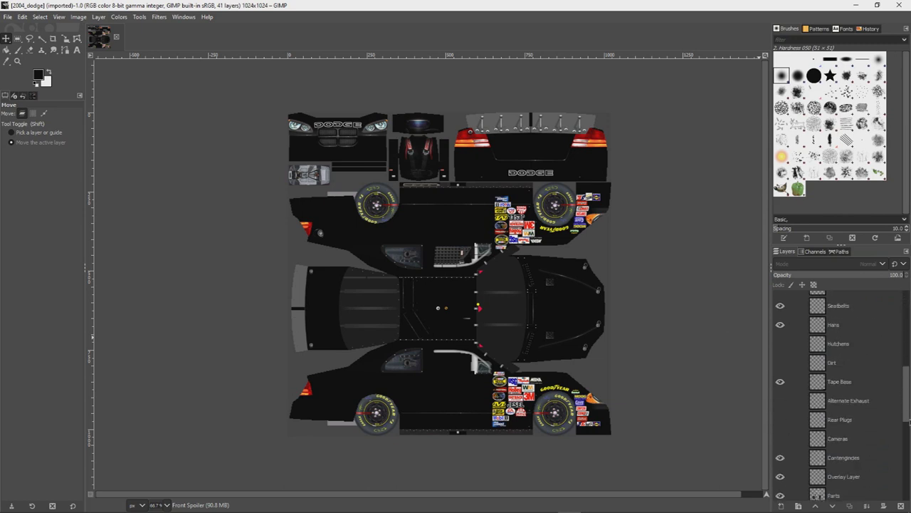
scroll(845, 490, down, 5)
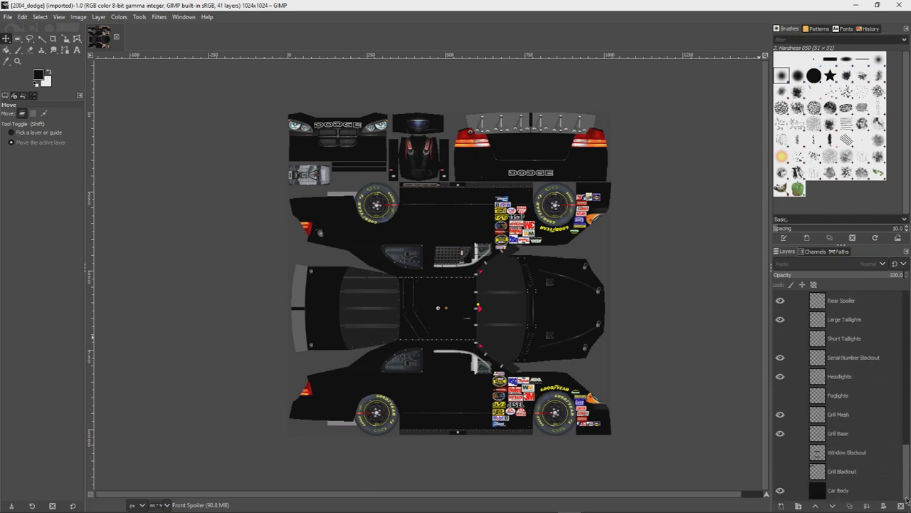
click(844, 490)
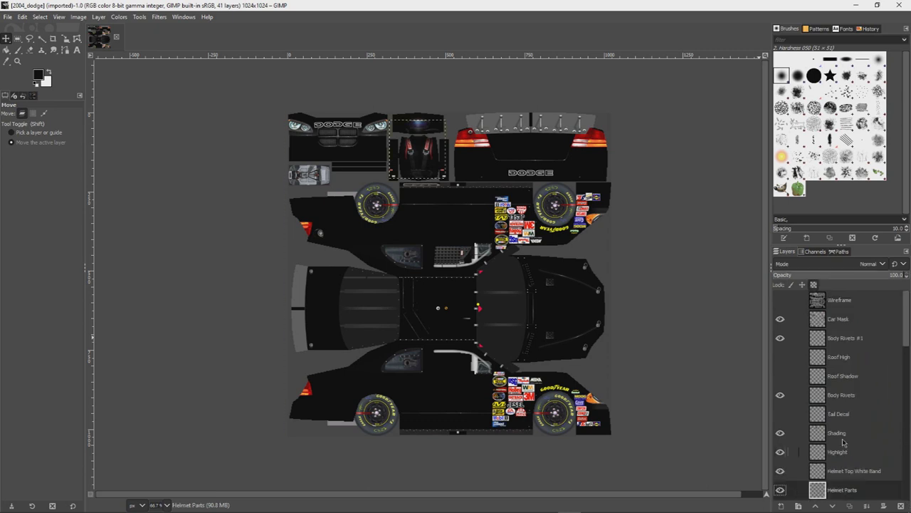
drag(906, 344, 906, 484)
scroll(907, 484, down, 1)
click(840, 490)
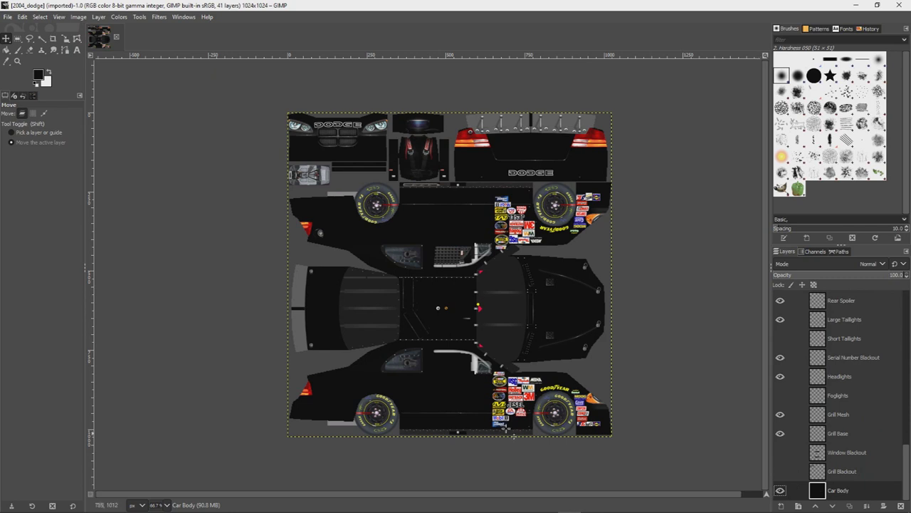
Bucket-fill the car body with white
click(7, 51)
click(49, 72)
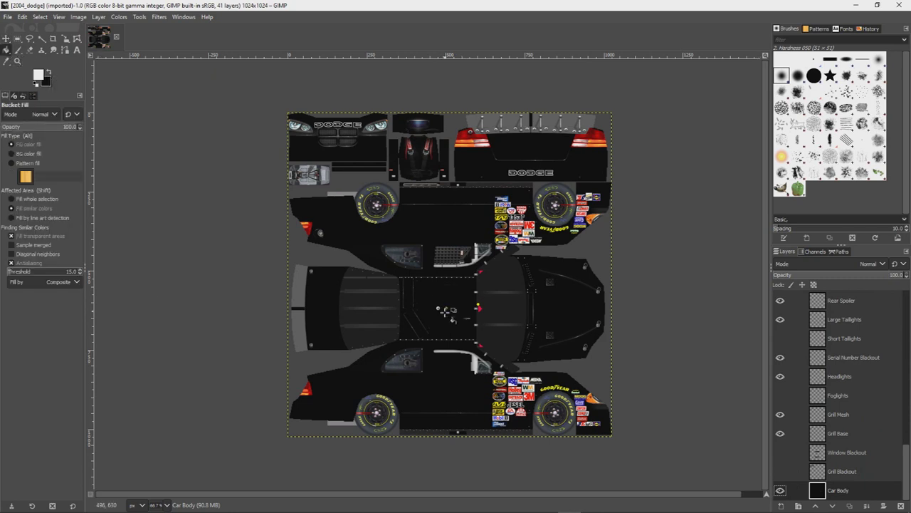
click(430, 307)
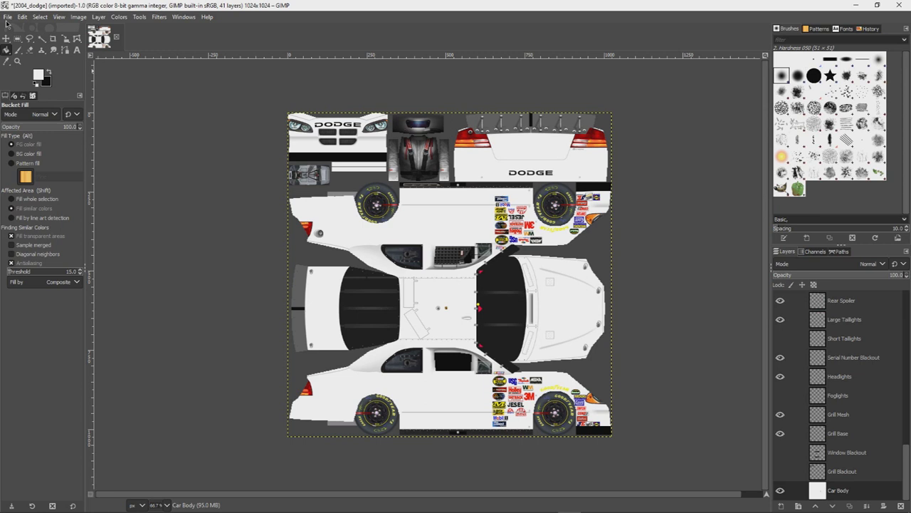
click(208, 17)
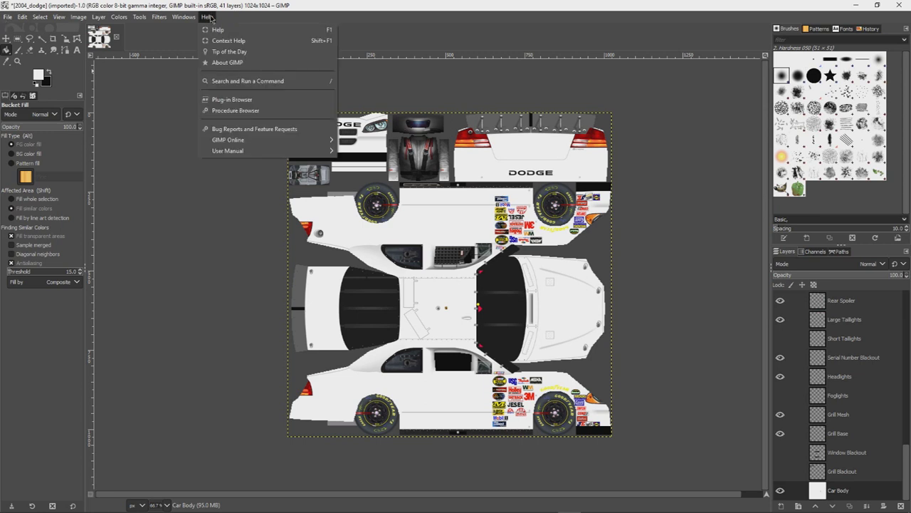
click(238, 82)
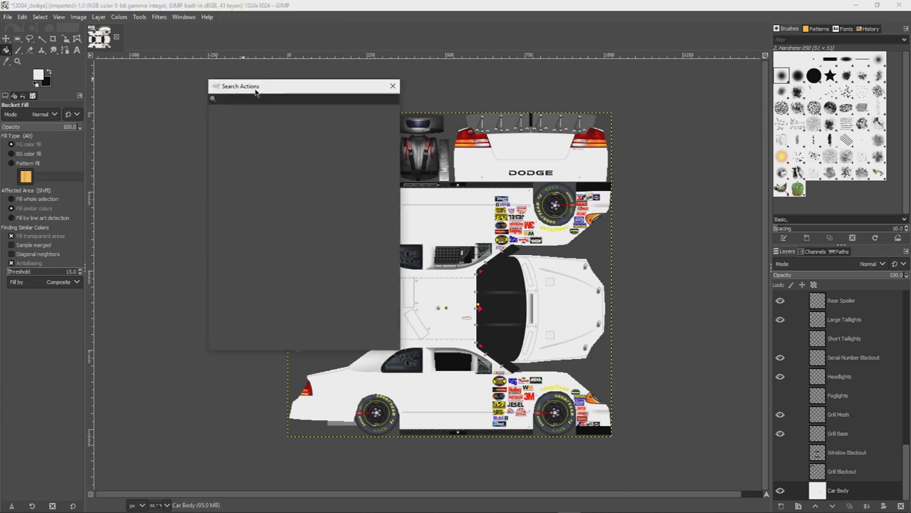
click(207, 17)
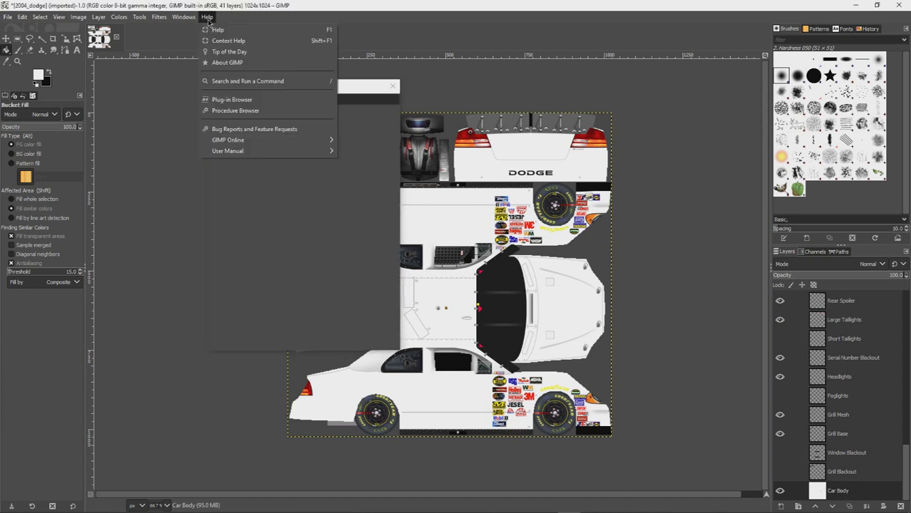
click(259, 222)
text(scale)
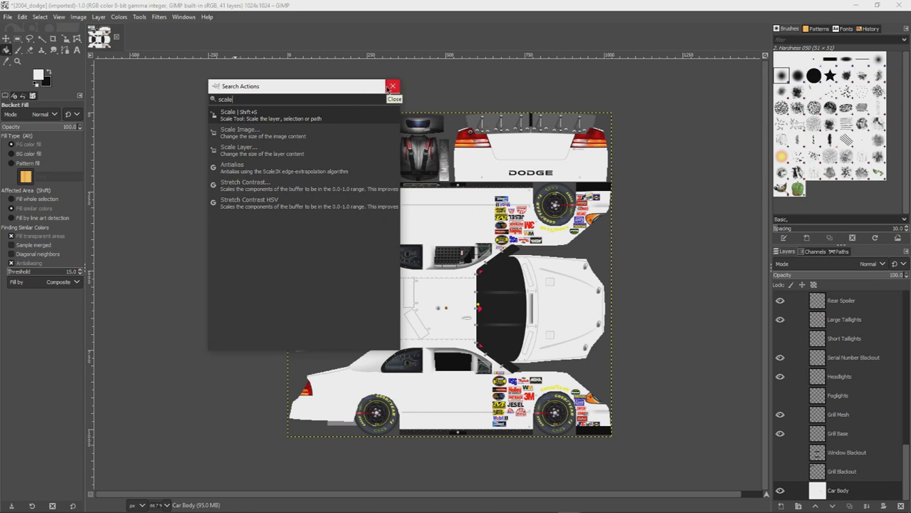
click(391, 86)
click(207, 17)
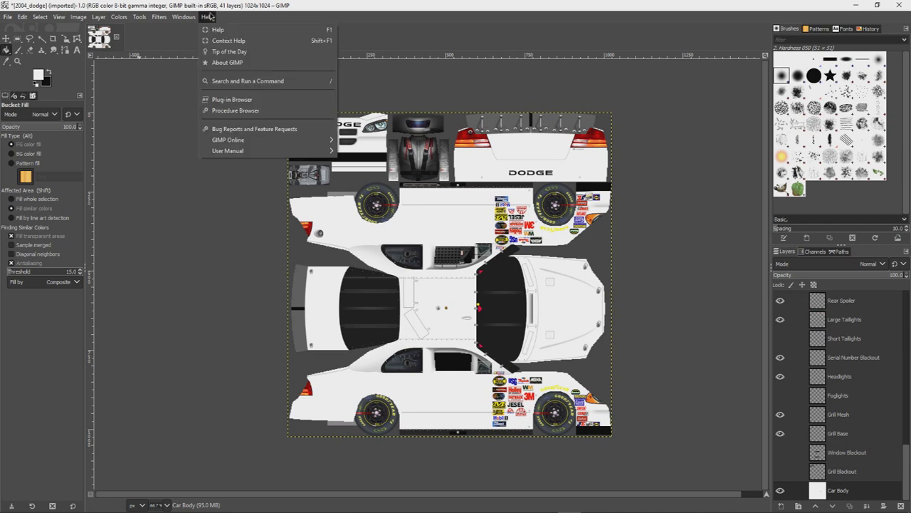
click(209, 17)
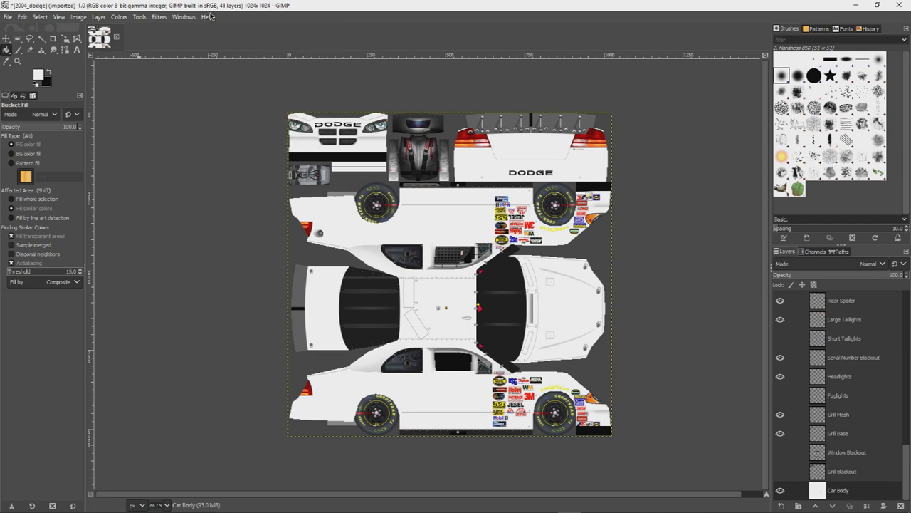
click(207, 17)
click(221, 86)
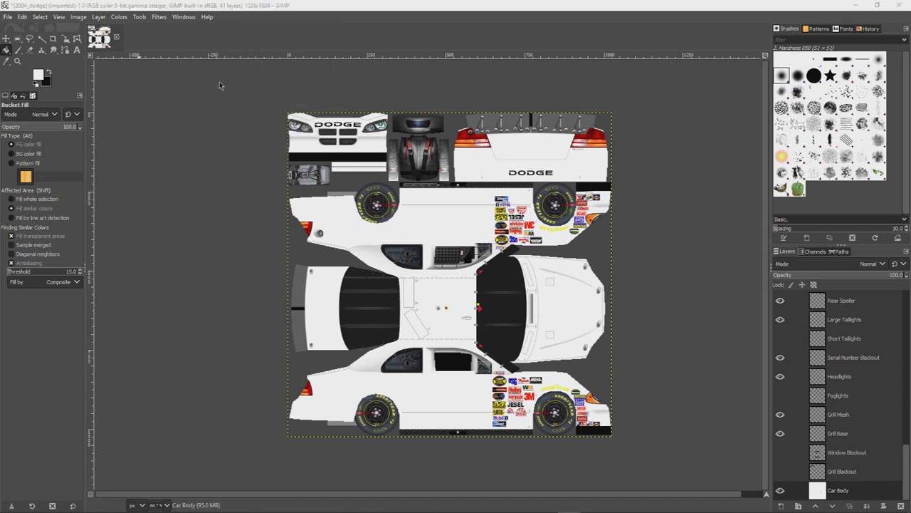
click(391, 84)
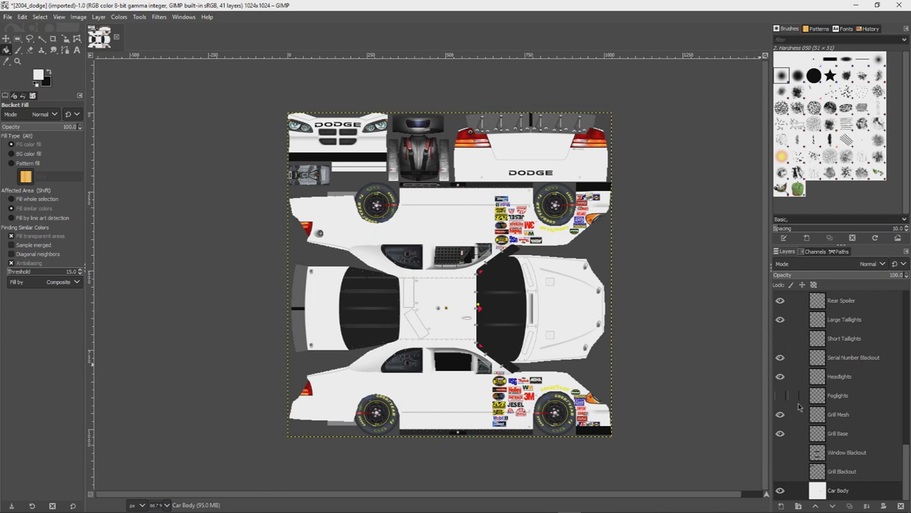
right_click(856, 492)
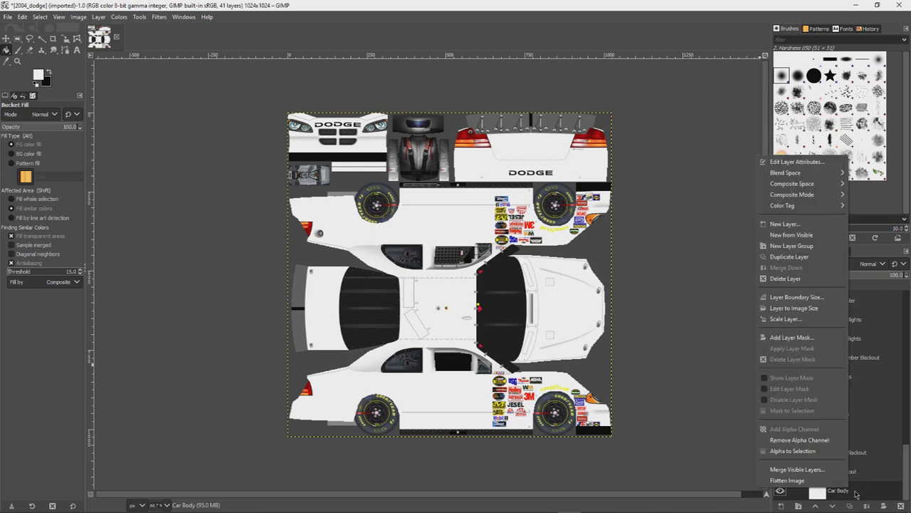
click(865, 491)
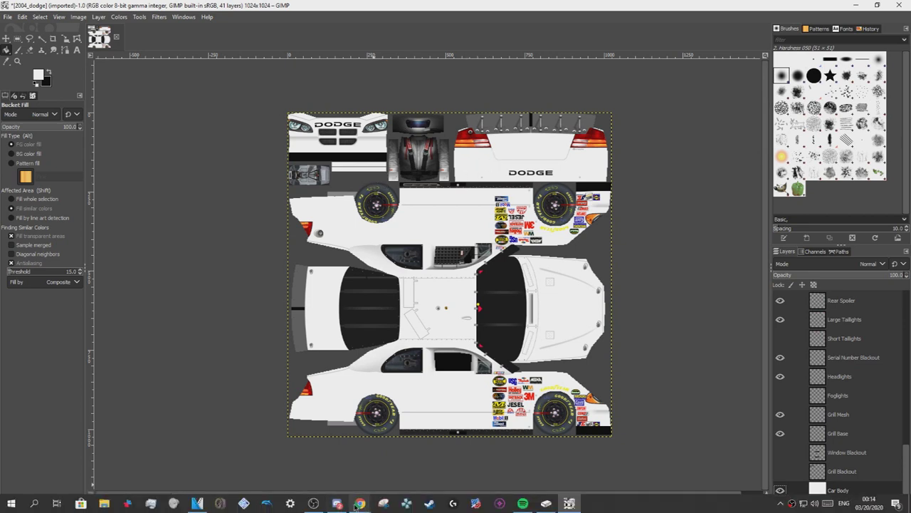
Bring the Big Evil Racing downloads page forward and open a blank new tab
mouse_move(356, 507)
click(411, 465)
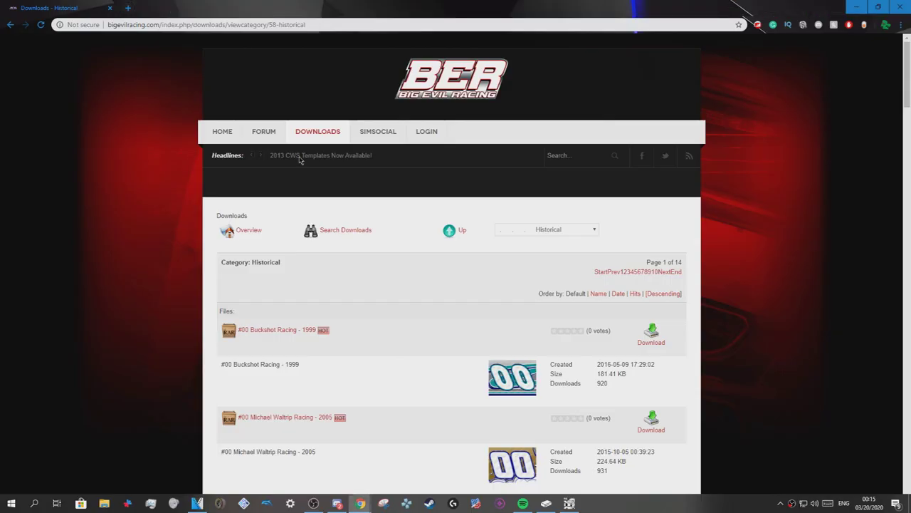
click(128, 8)
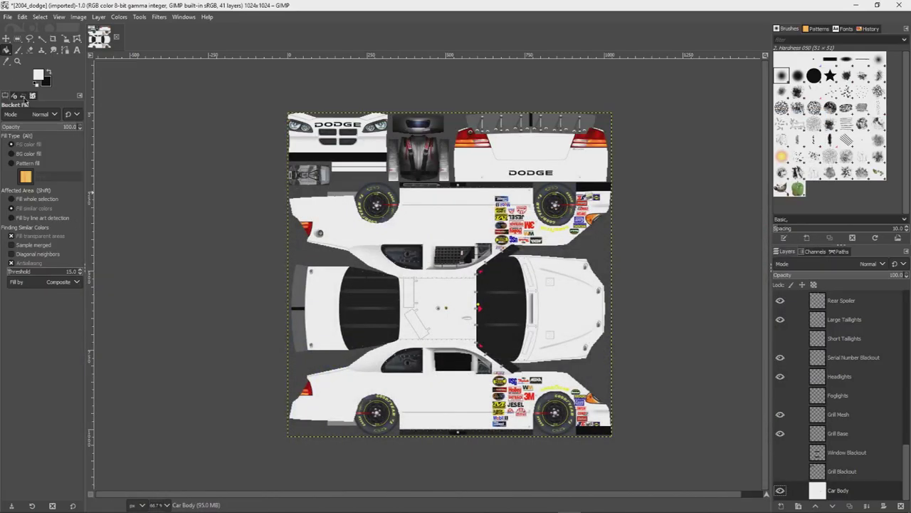
click(9, 18)
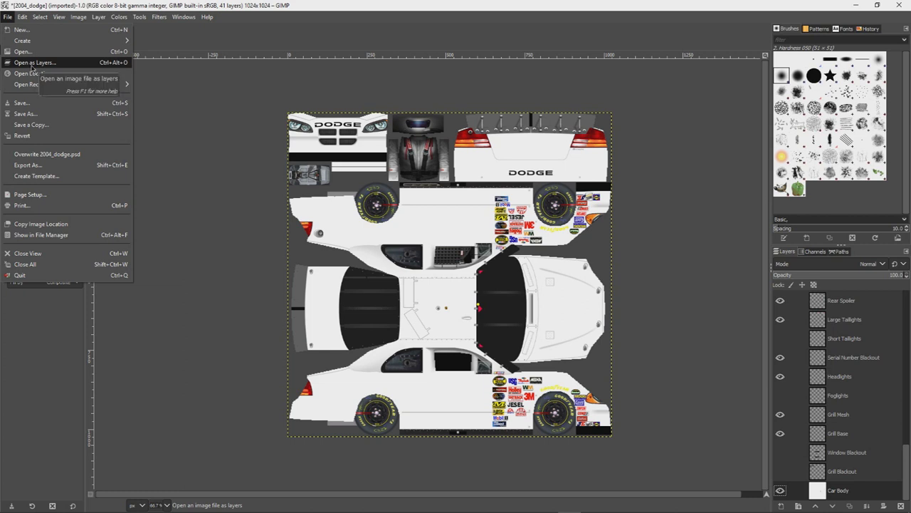
click(205, 4)
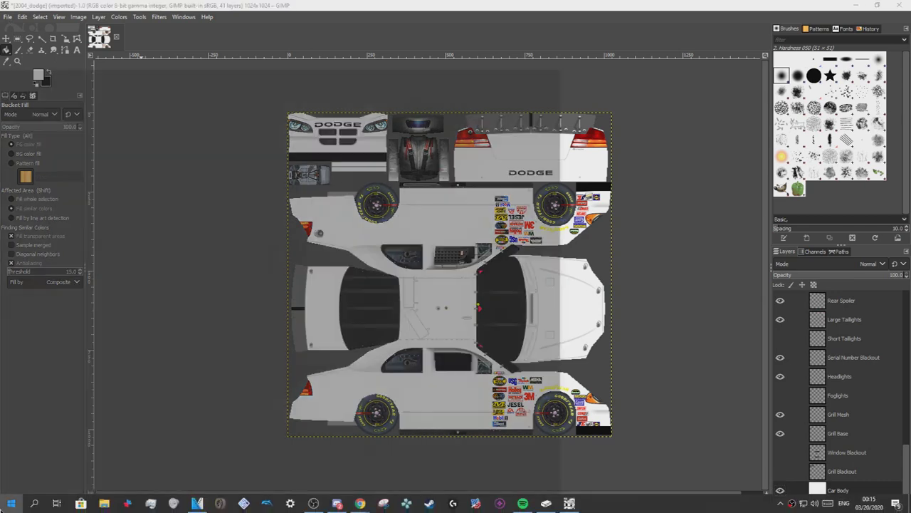
click(8, 504)
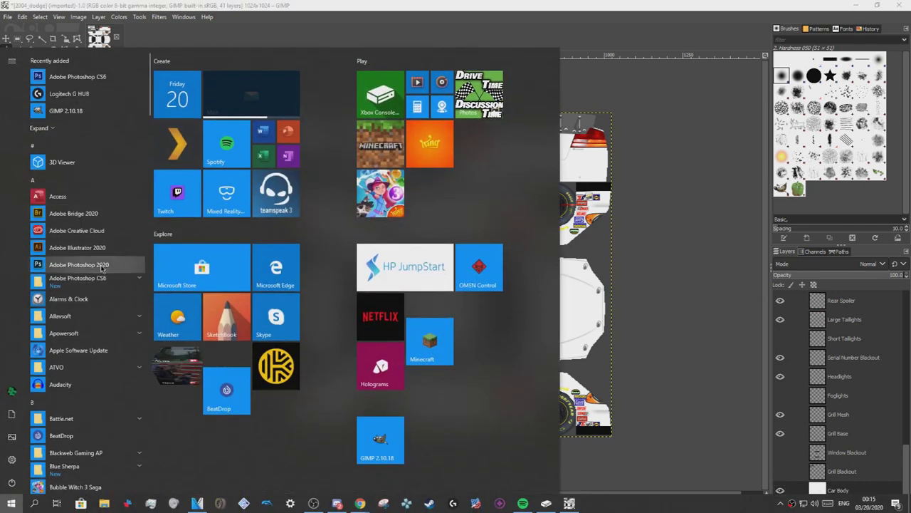
click(239, 34)
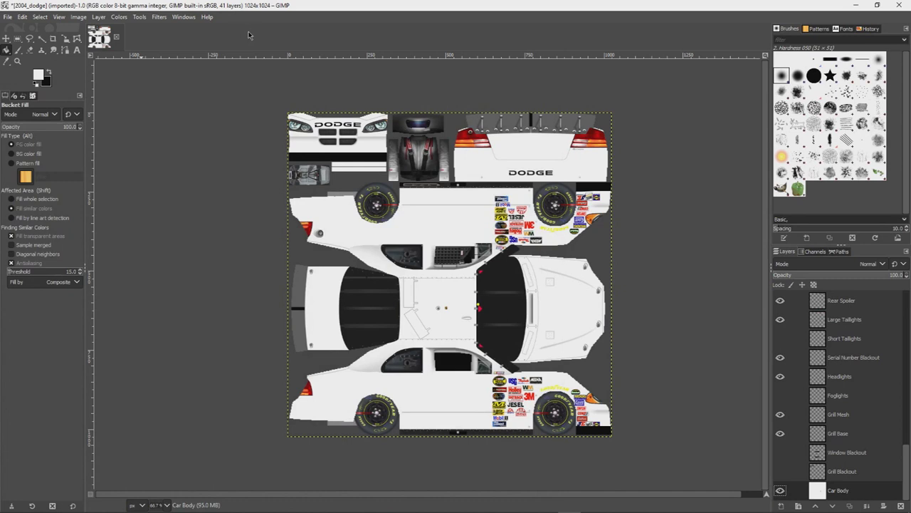
click(8, 17)
Use Open as Layers to import 12prs-numbers04.psd from the Downloads folder
click(30, 62)
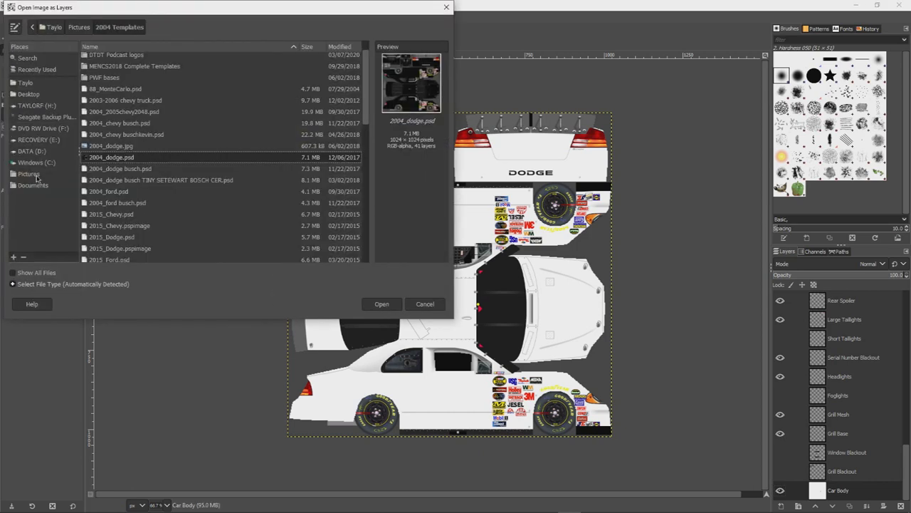
click(32, 31)
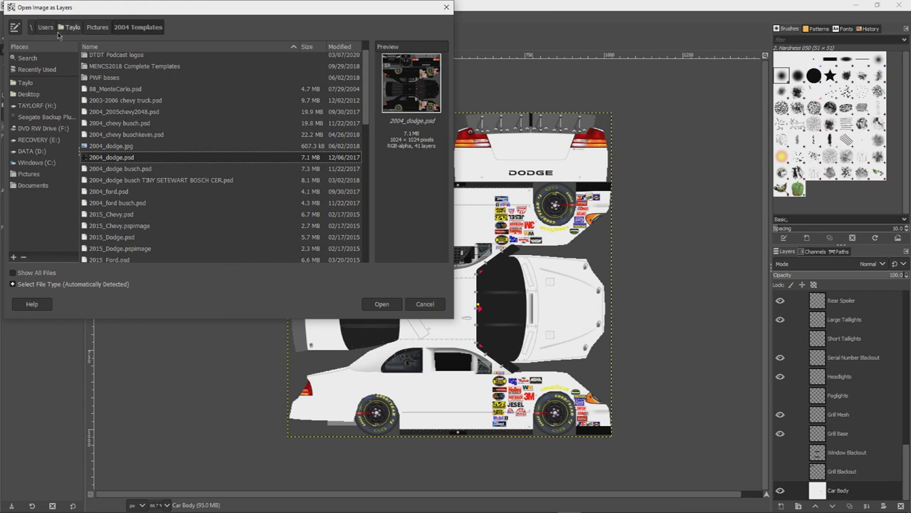
click(45, 28)
double_click(103, 70)
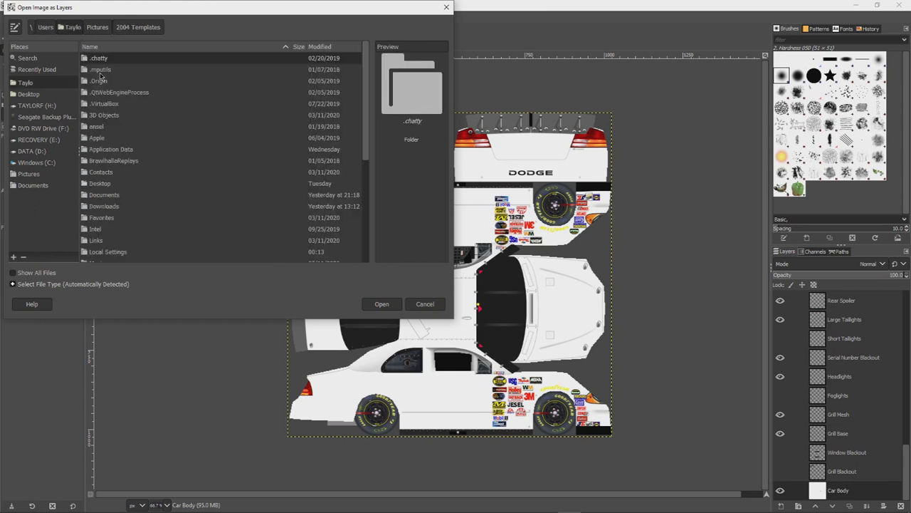
scroll(159, 129, down, 1)
double_click(105, 179)
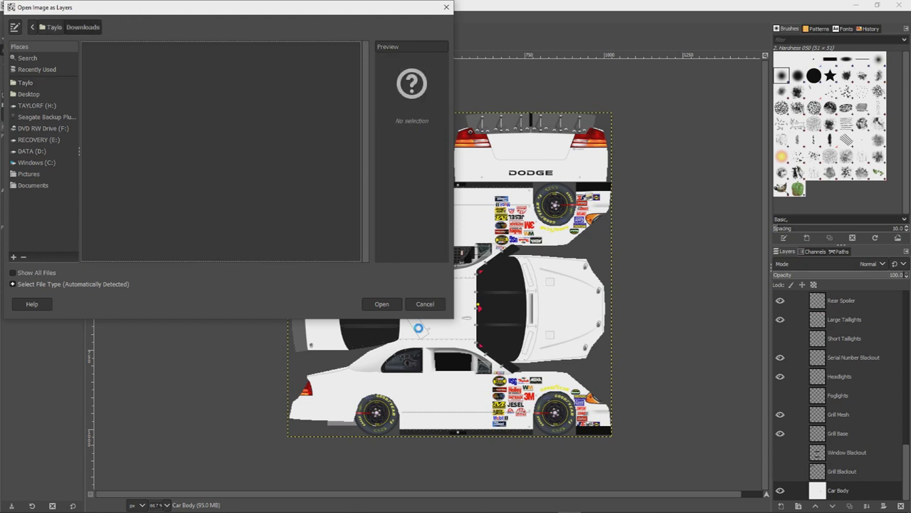
mouse_move(548, 507)
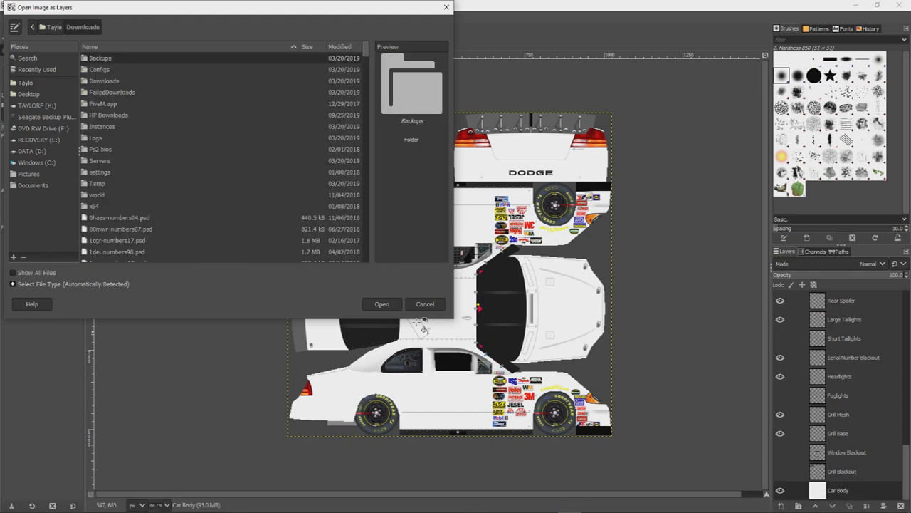
scroll(127, 117, down, 6)
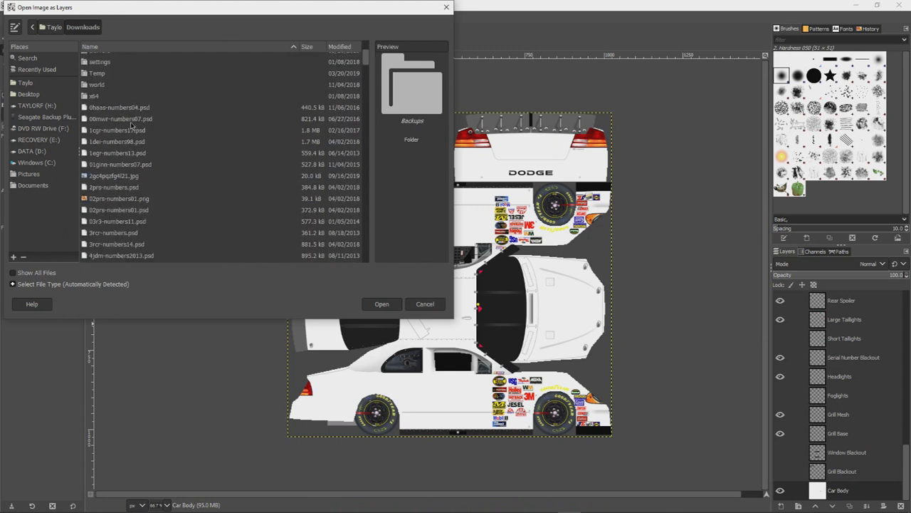
scroll(135, 178, down, 5)
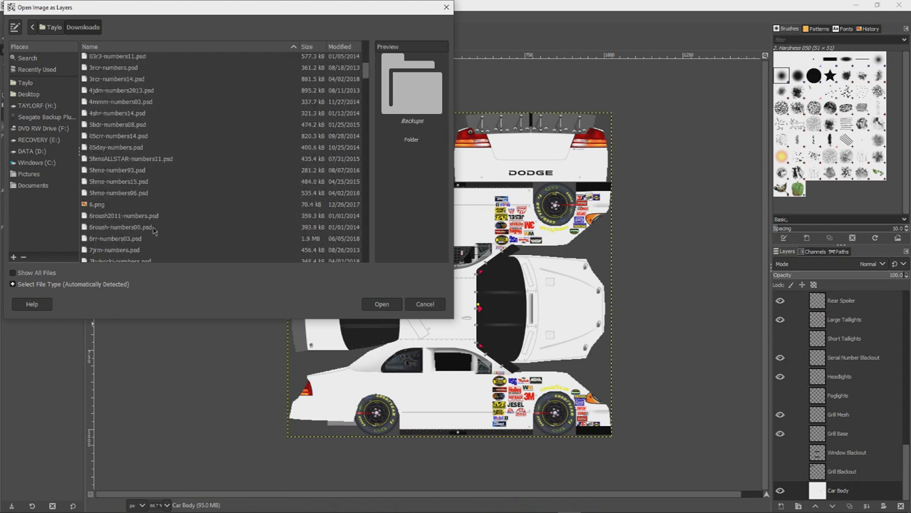
scroll(139, 214, down, 6)
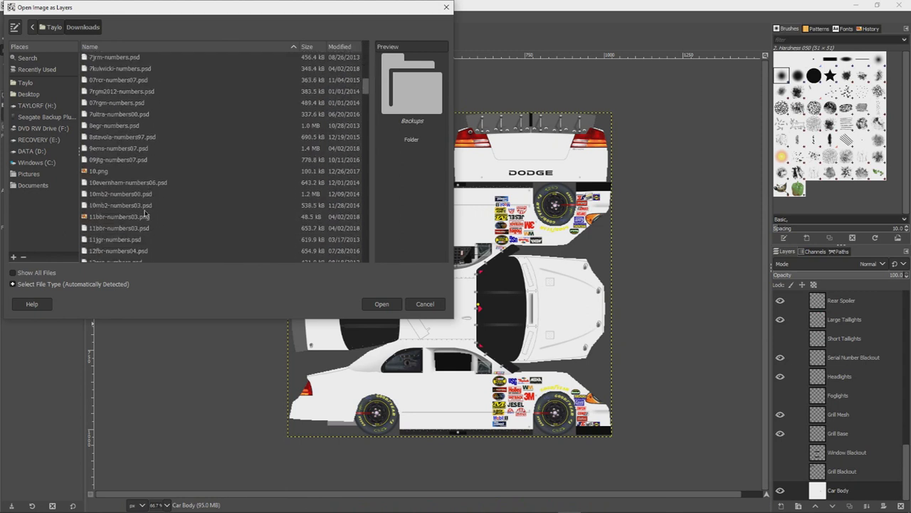
click(121, 191)
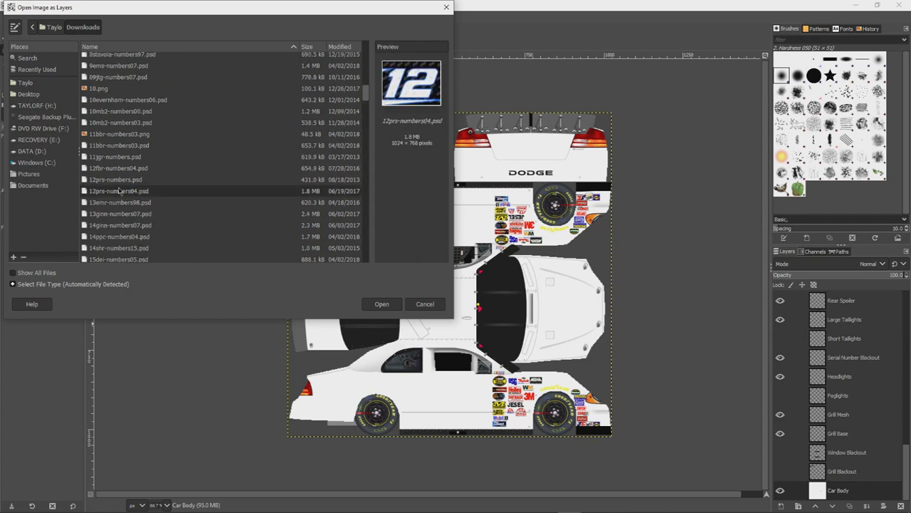
click(379, 303)
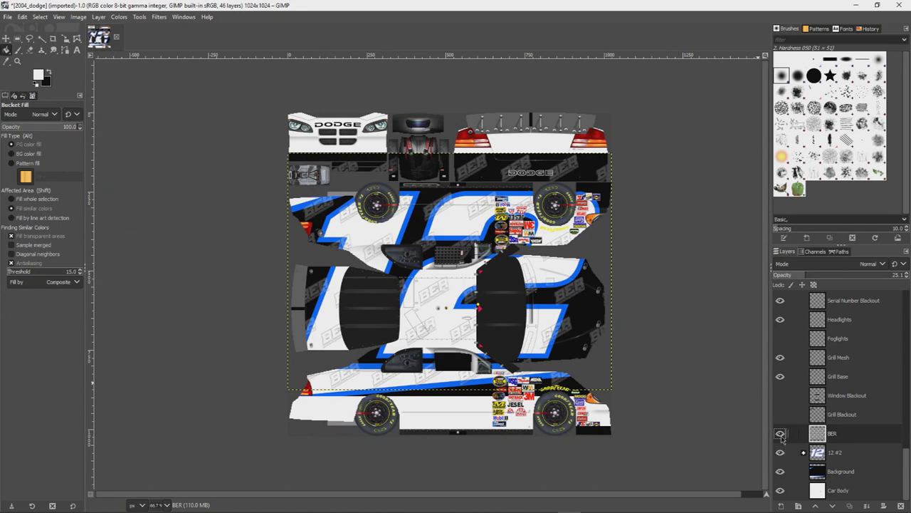
Hide the BER and Background layers, select the 12 #2 layer, and choose Move
click(780, 435)
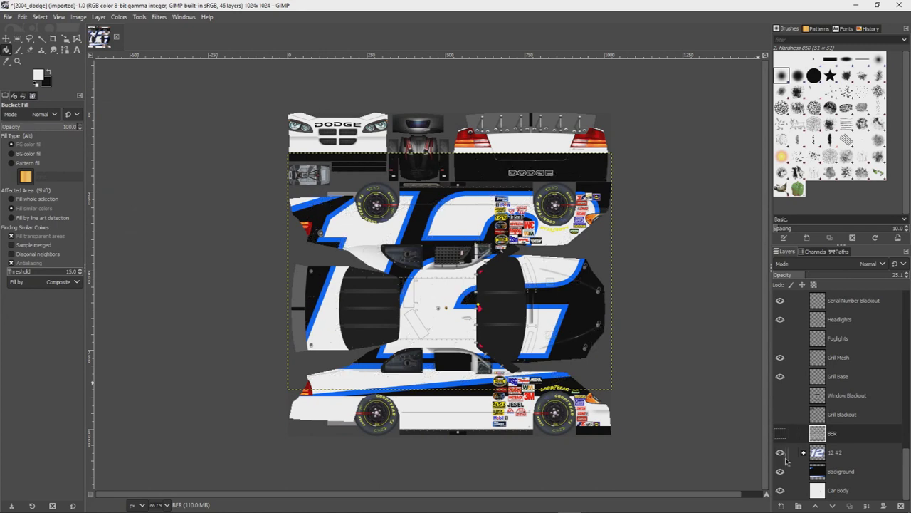
click(781, 472)
click(858, 458)
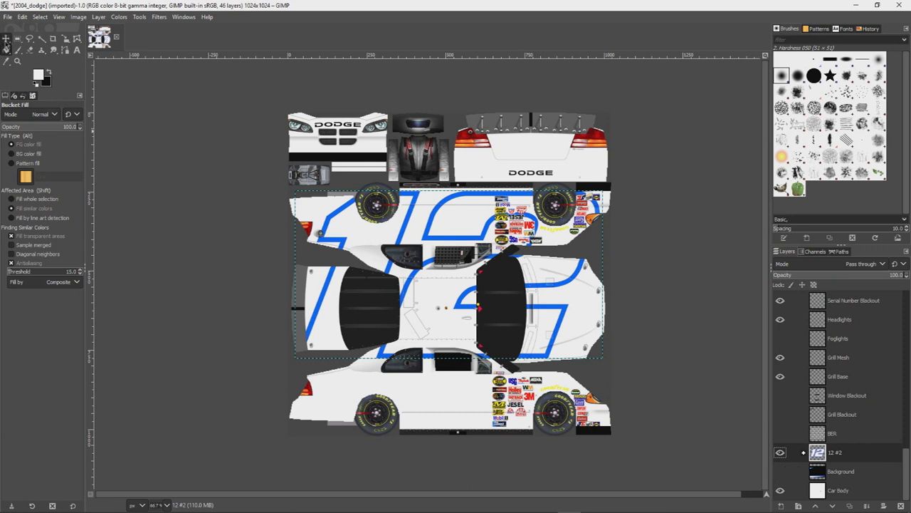
key(m)
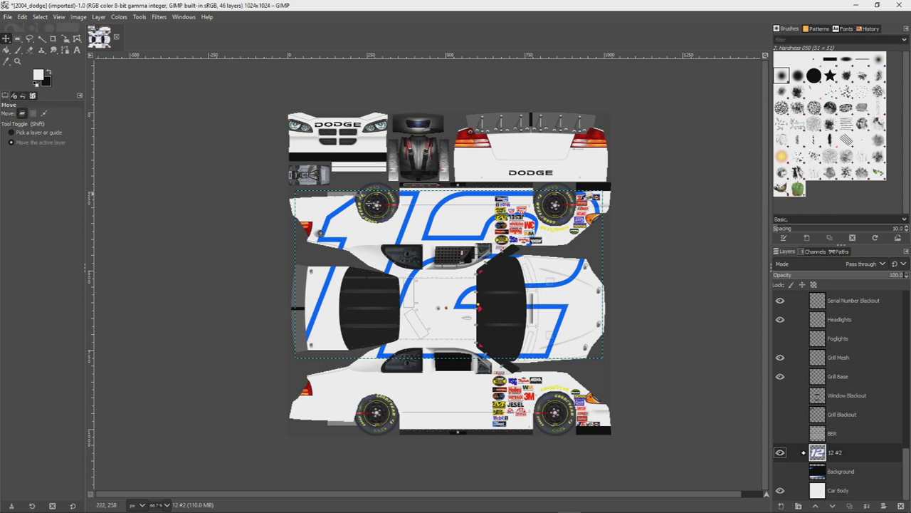
Save the template, then bring up Scale handles on the 12 number
key(ctrl+s)
click(605, 65)
key(shift+s)
click(295, 192)
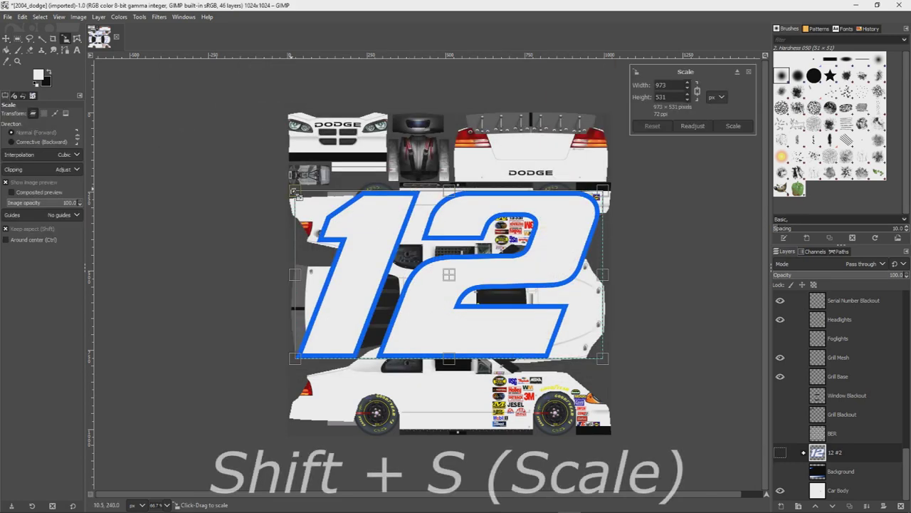
Scale the blue 12 to 232 × 127 px and position it on the lower door
drag(296, 192, 527, 344)
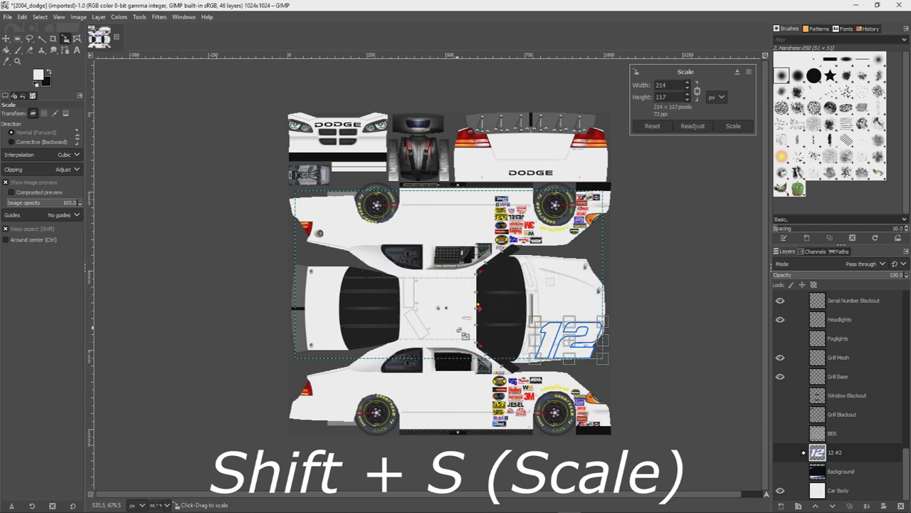
drag(572, 344, 446, 403)
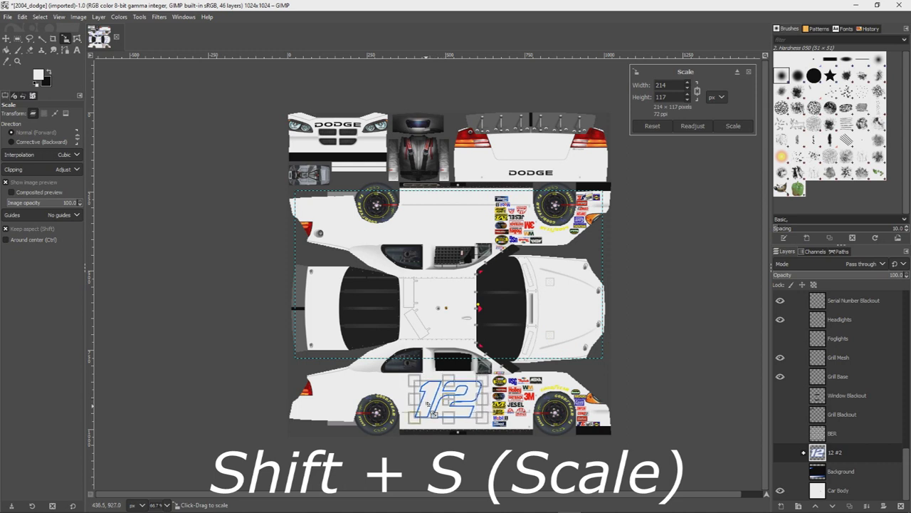
drag(491, 378, 497, 375)
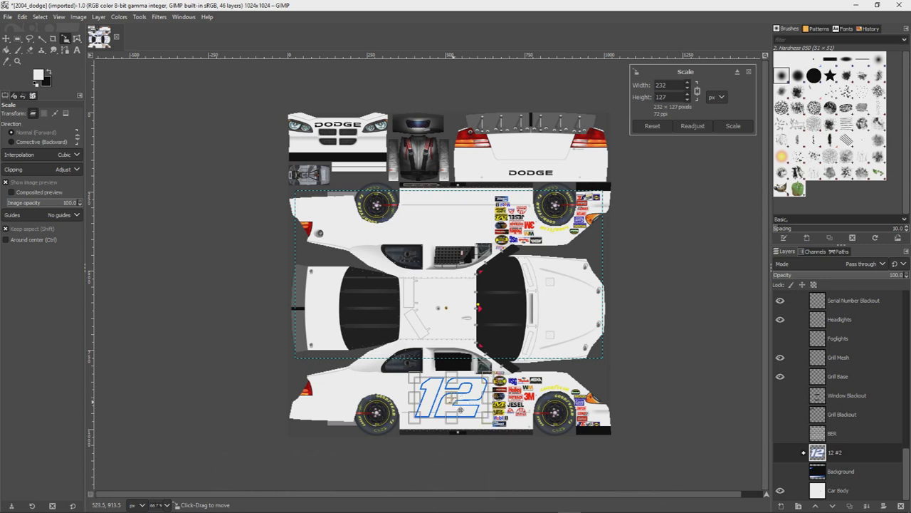
drag(470, 406, 458, 410)
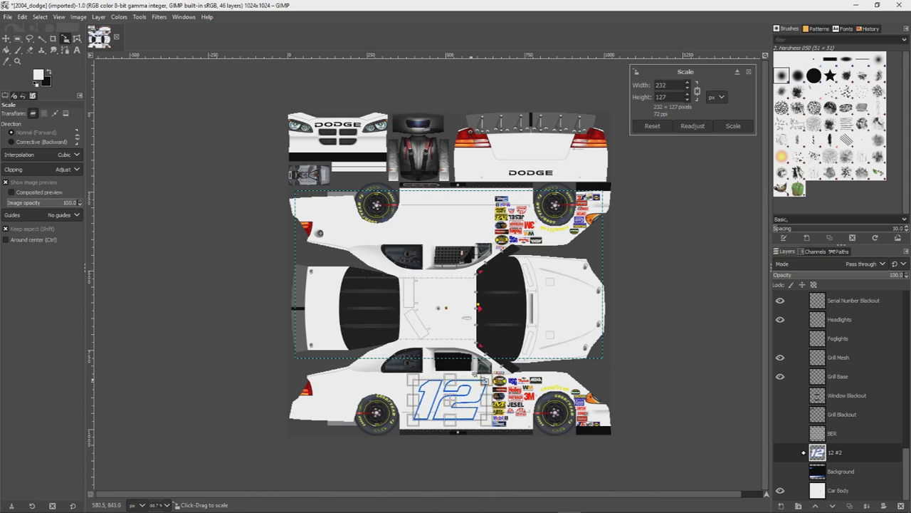
click(733, 126)
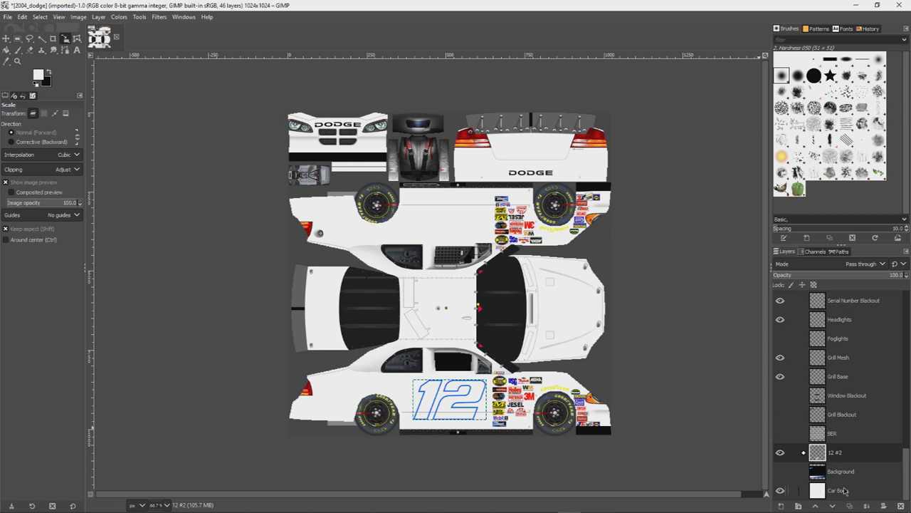
Duplicate the 12 #2 number layer
right_click(838, 461)
click(798, 224)
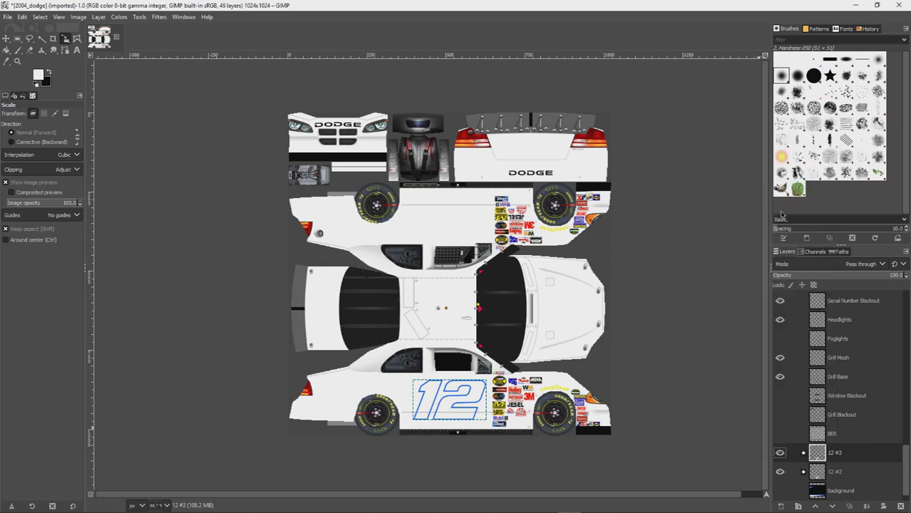
scroll(849, 416, down, 1)
Move the copied 12 onto the upper side door, with moves affecting only the active layer
key(m)
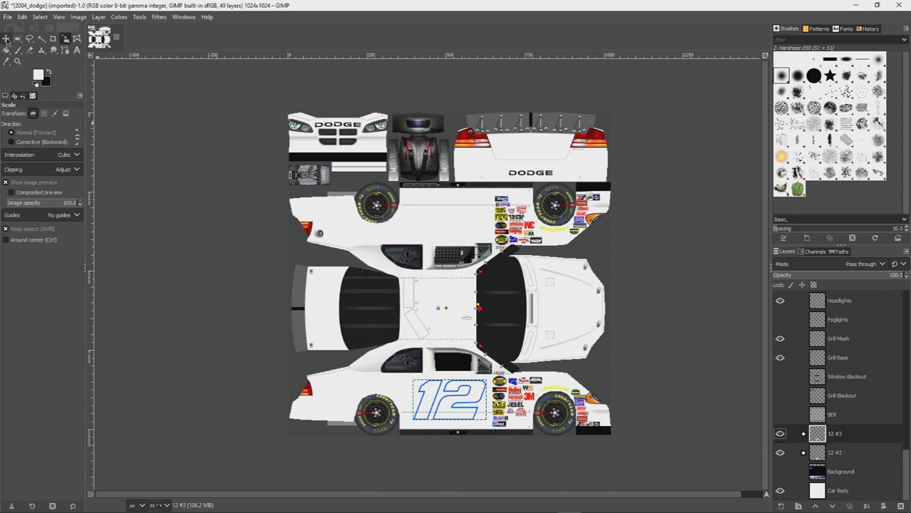
drag(458, 412, 453, 227)
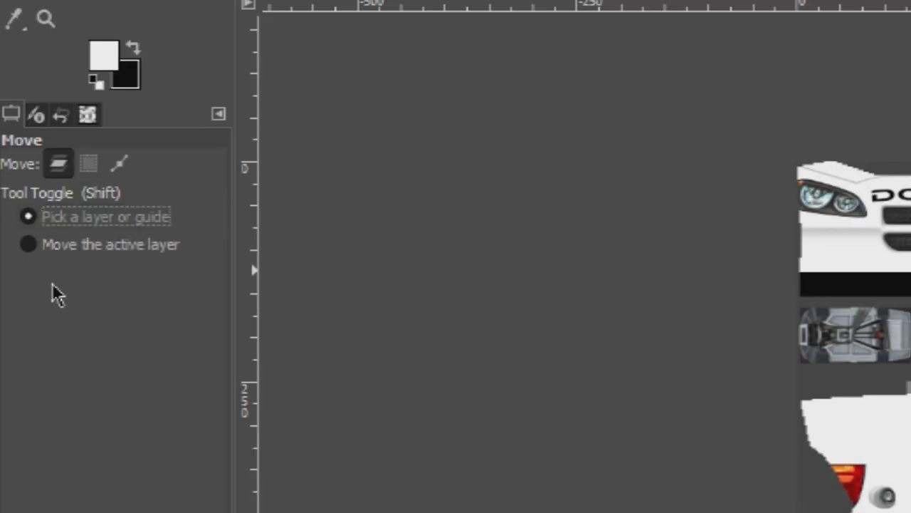
click(13, 146)
click(28, 244)
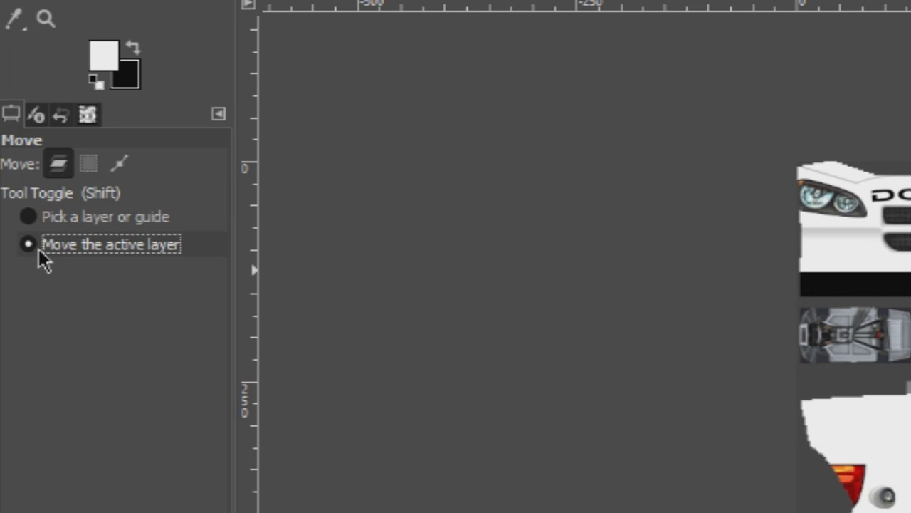
click(57, 226)
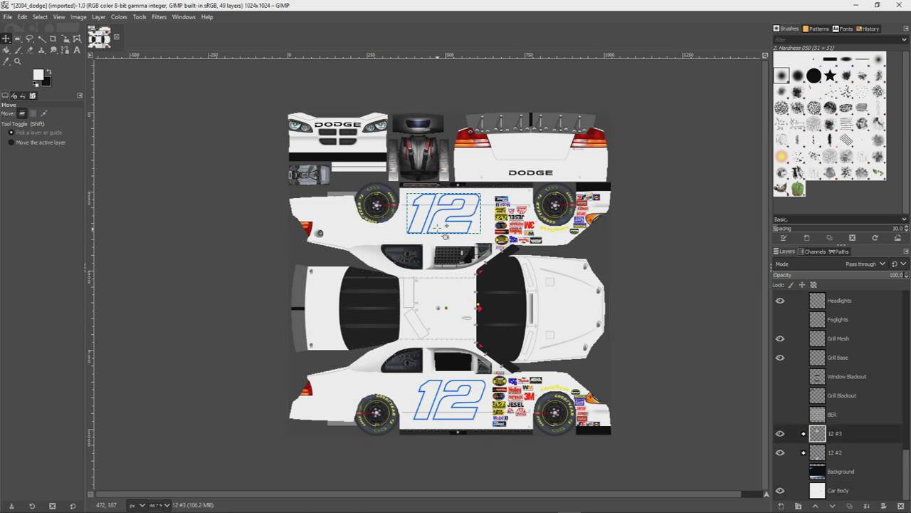
click(445, 223)
mouse_move(447, 223)
mouse_down()
mouse_move(437, 276)
mouse_move(456, 262)
mouse_move(446, 225)
mouse_up()
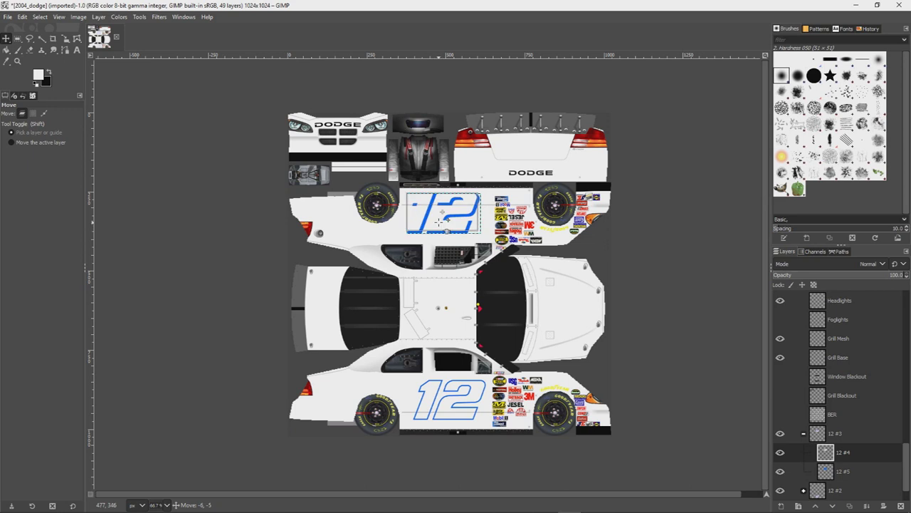
key(ctrl+z)
key(ctrl+z)
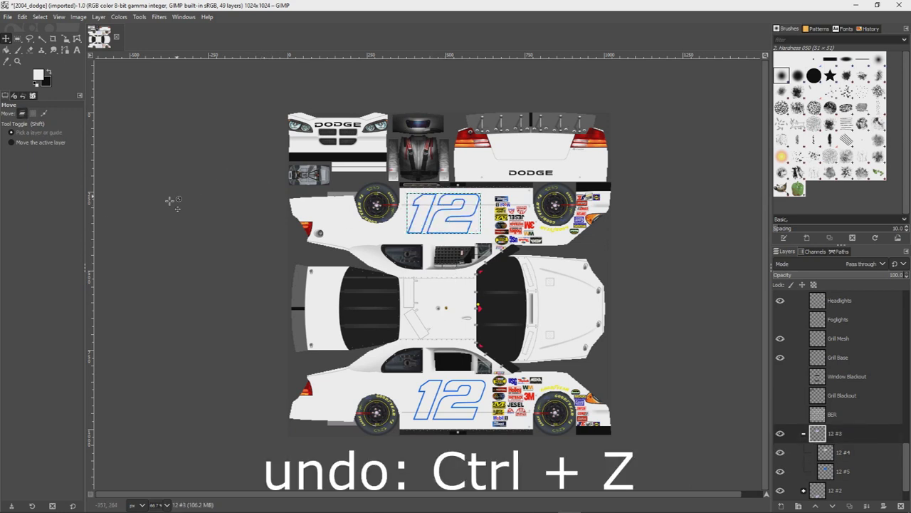
click(39, 144)
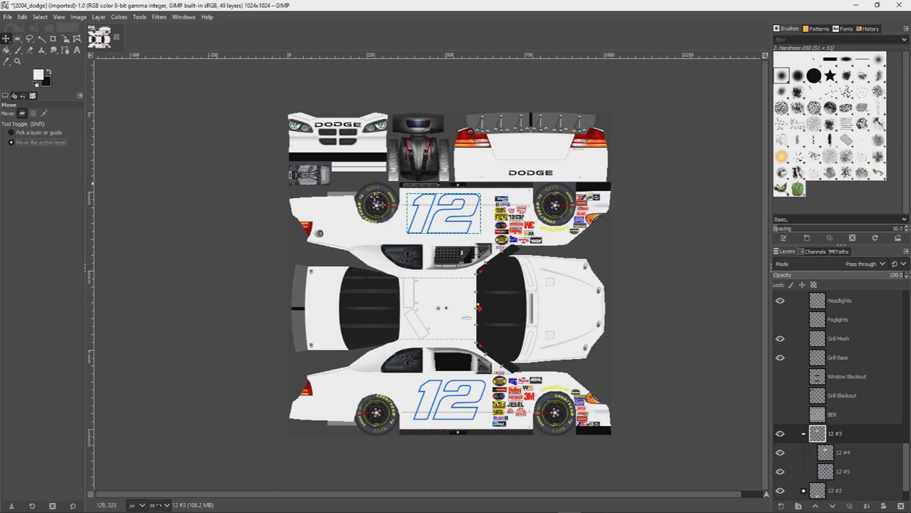
key(shift+r)
click(431, 203)
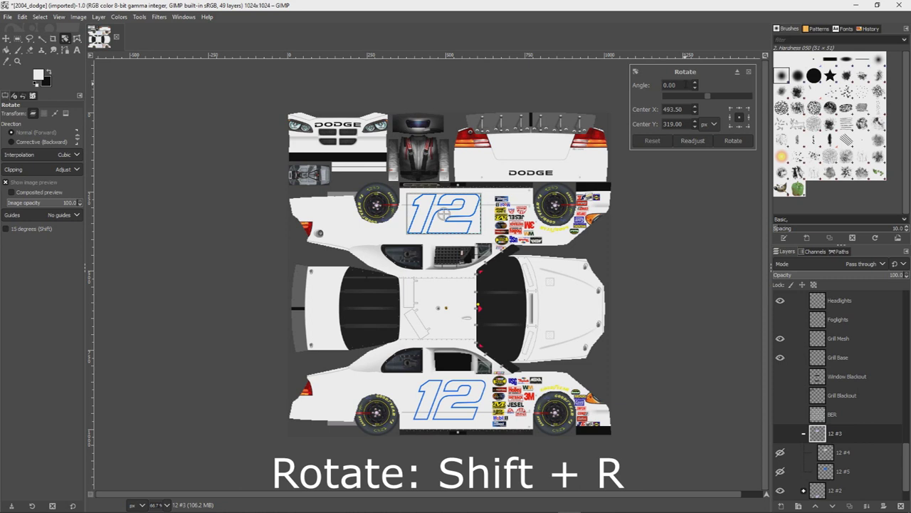
Rotate the upper-side 12 by 180 degrees
click(636, 100)
text(180)
key(Return)
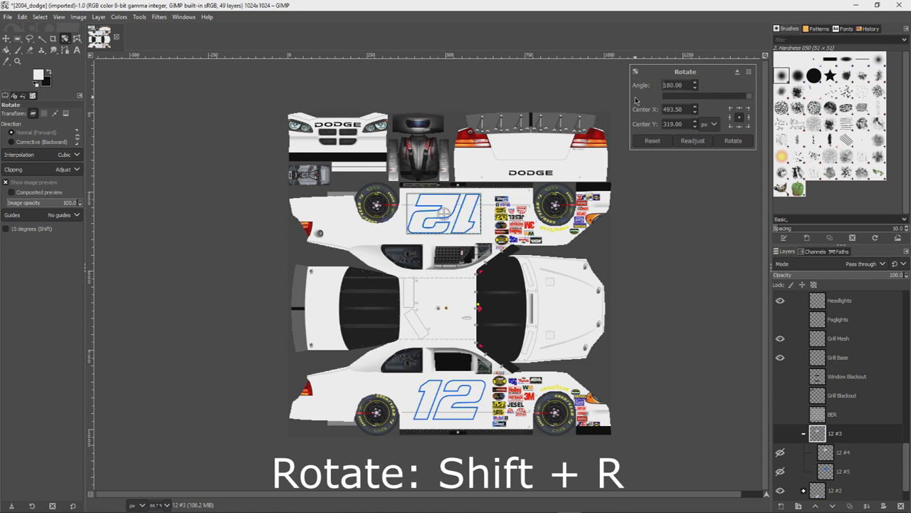
click(739, 141)
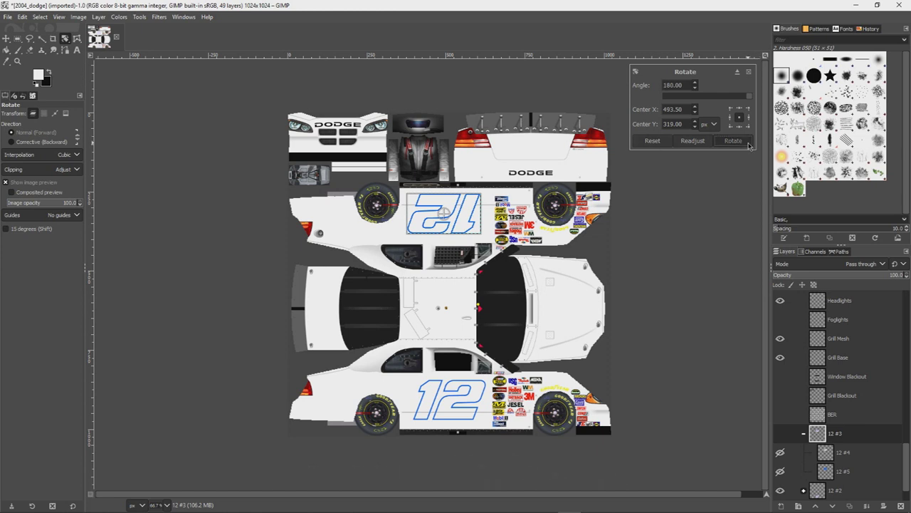
Nudge the rotated 12 slightly lower and collapse the 12 #3 layer group
click(5, 40)
drag(448, 221, 448, 225)
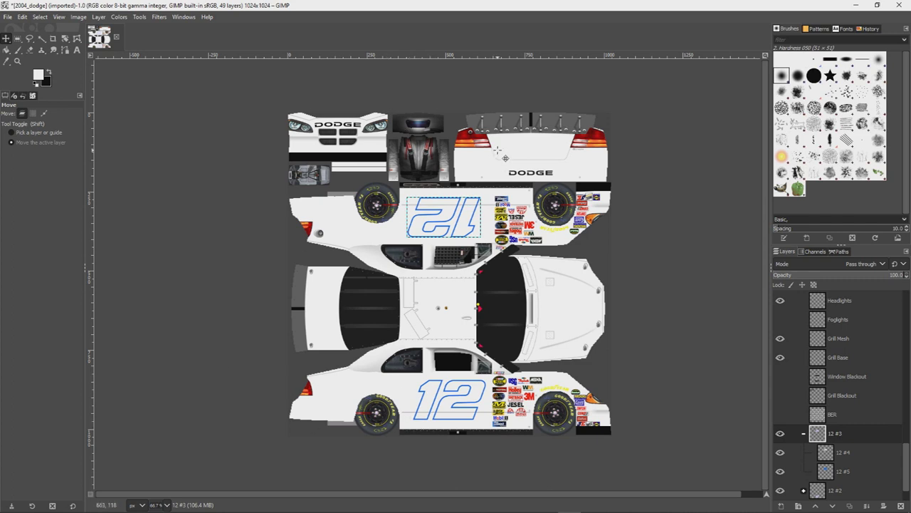
click(803, 434)
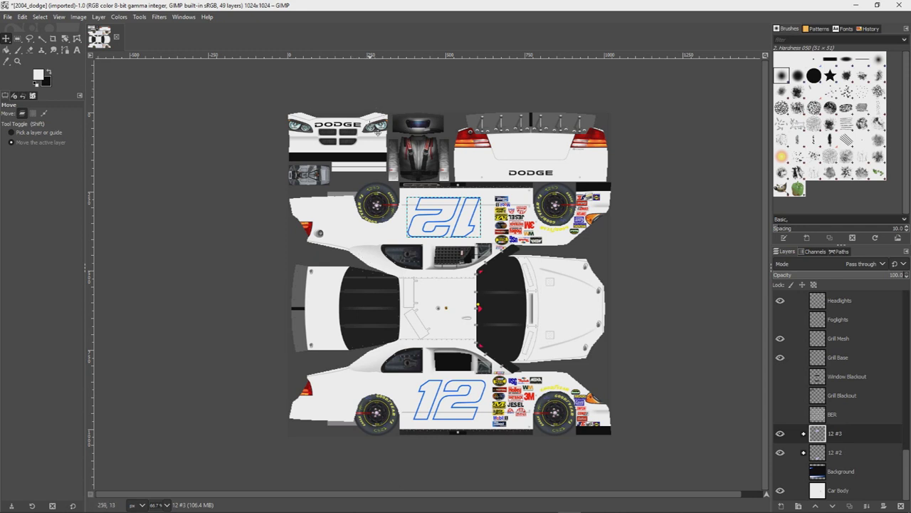
Open GIMP's File menu to prepare the template export
click(7, 17)
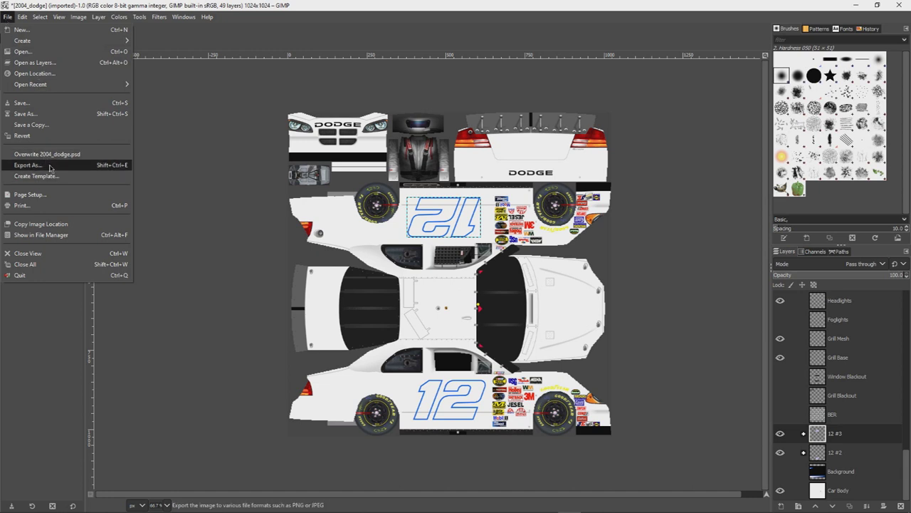
click(27, 164)
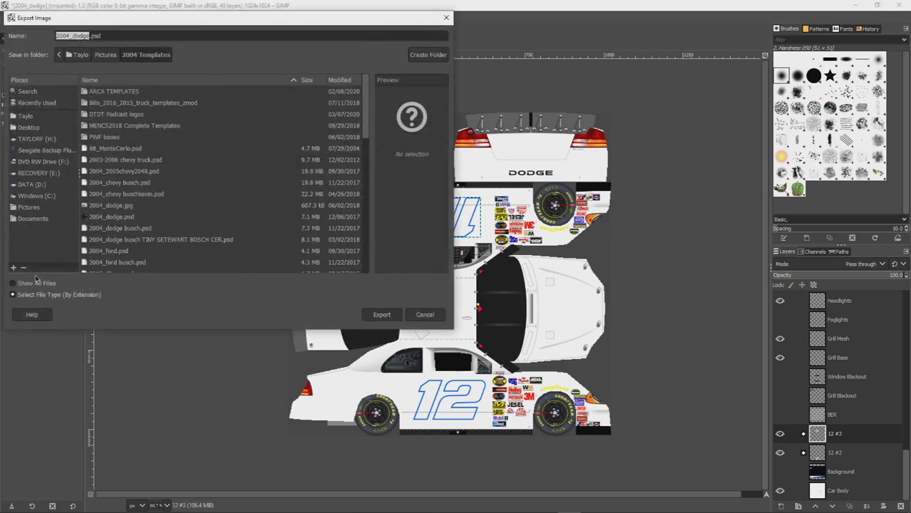
click(39, 295)
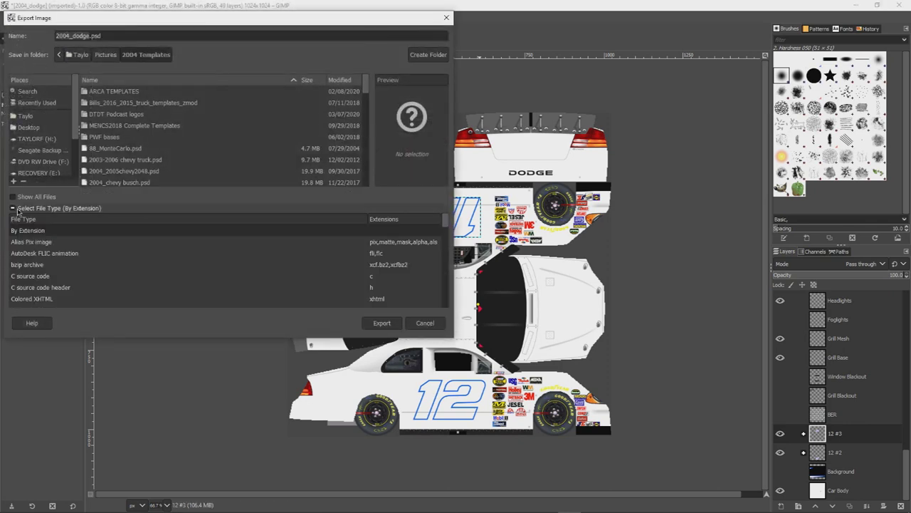
click(19, 213)
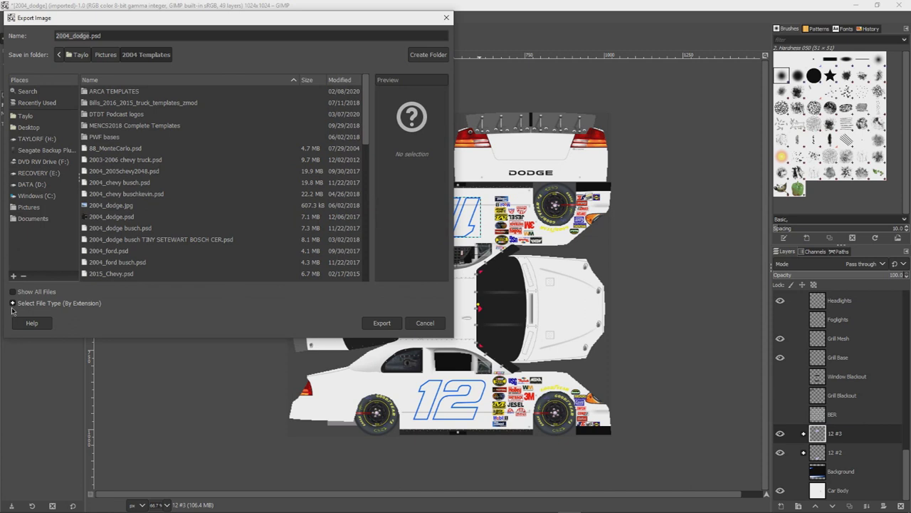
click(12, 304)
drag(442, 232, 446, 278)
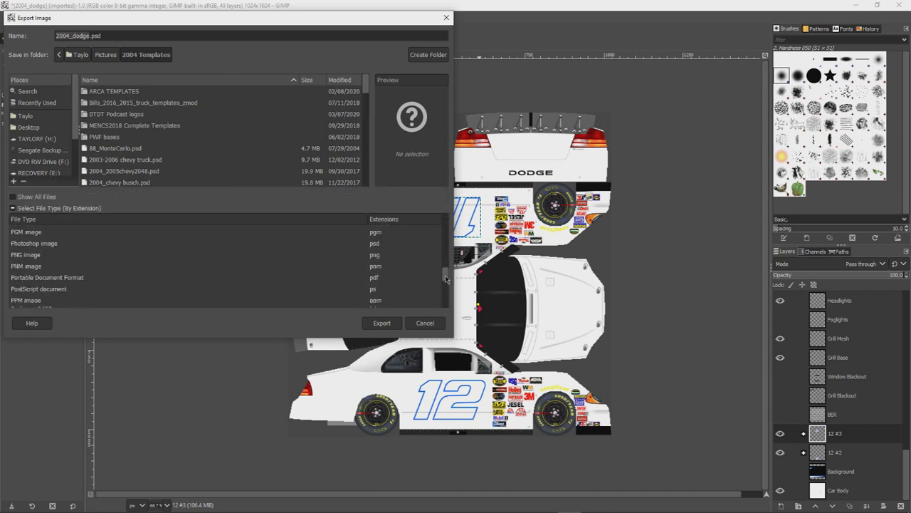
scroll(401, 284, down, 5)
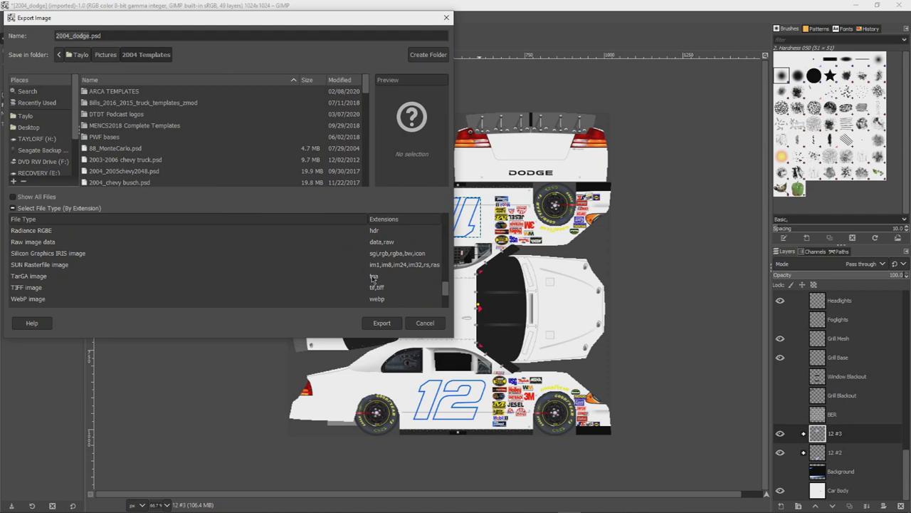
click(28, 275)
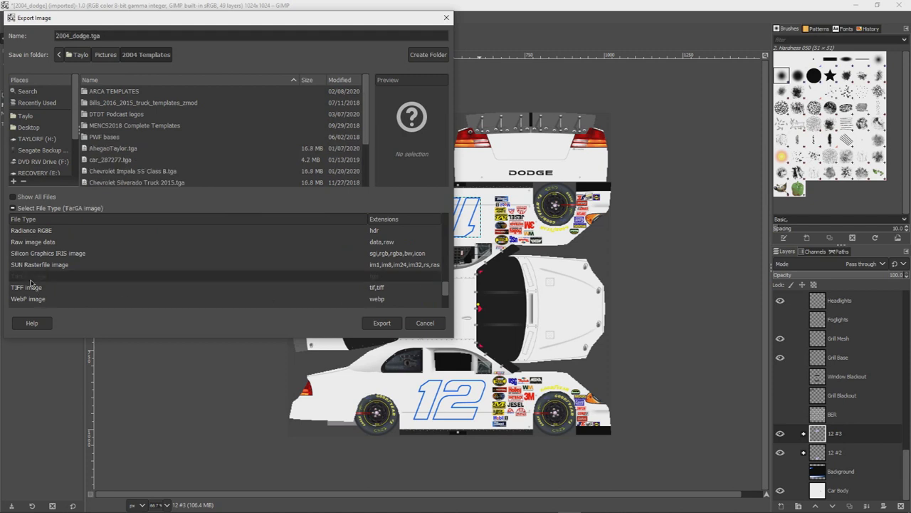
scroll(47, 150, down, 3)
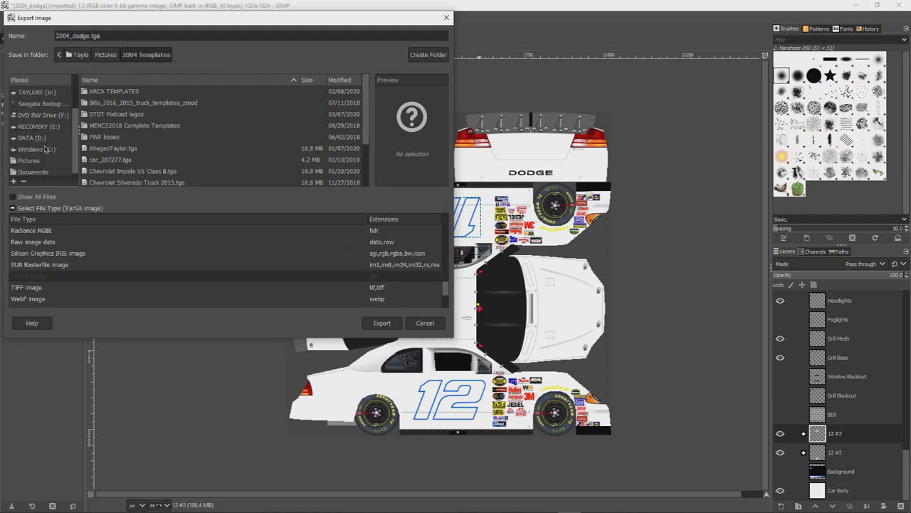
click(37, 136)
scroll(116, 146, down, 5)
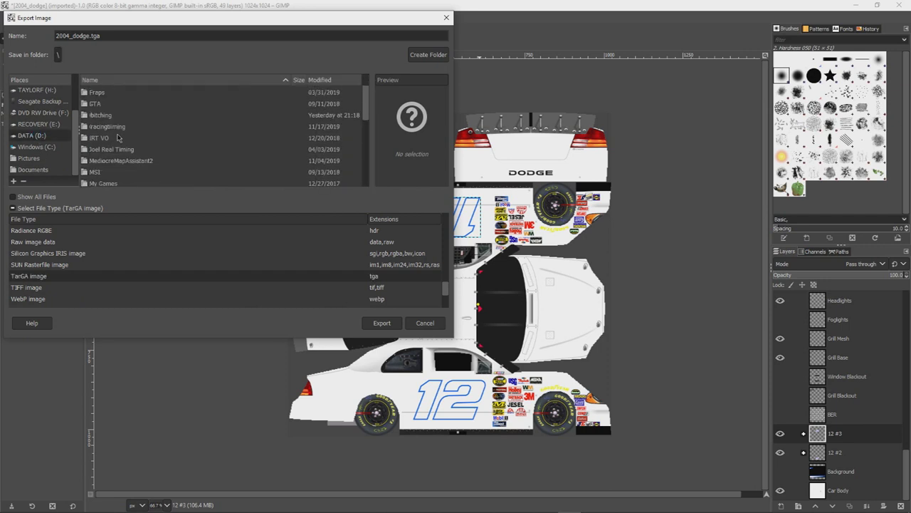
scroll(116, 149, down, 1)
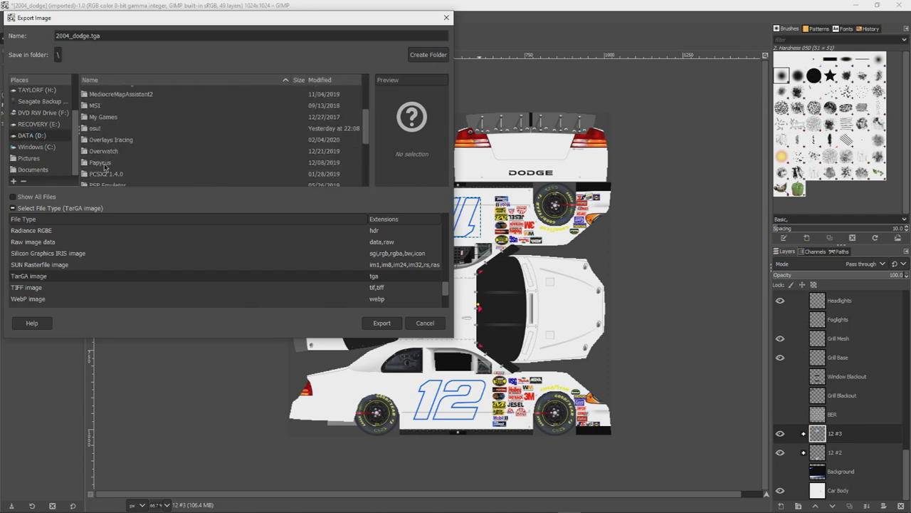
double_click(104, 163)
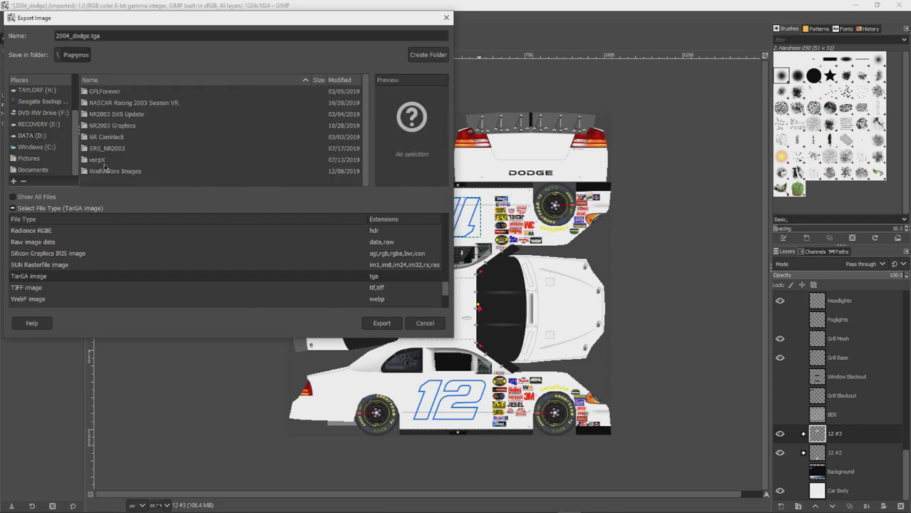
double_click(124, 103)
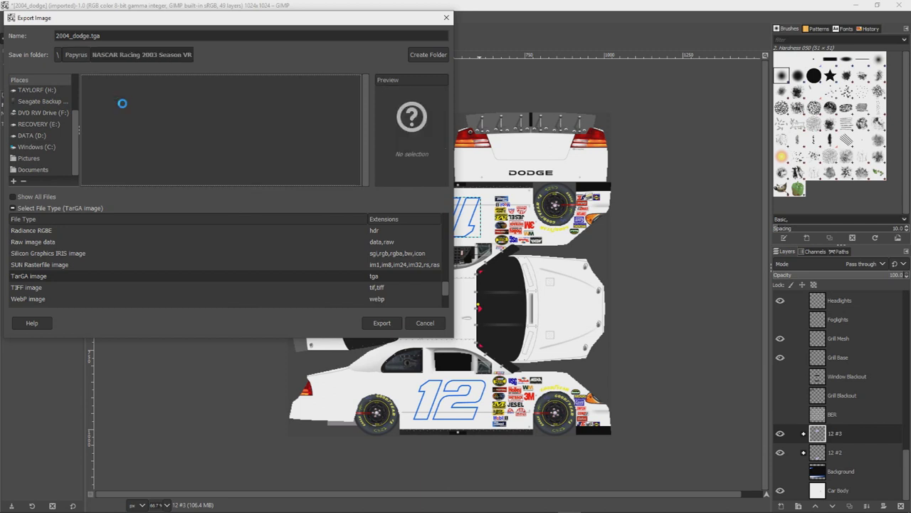
double_click(118, 102)
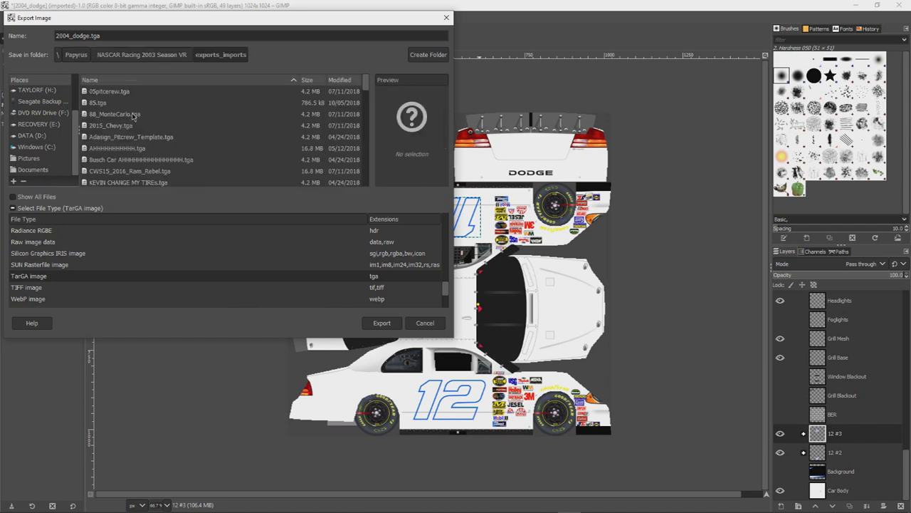
click(425, 323)
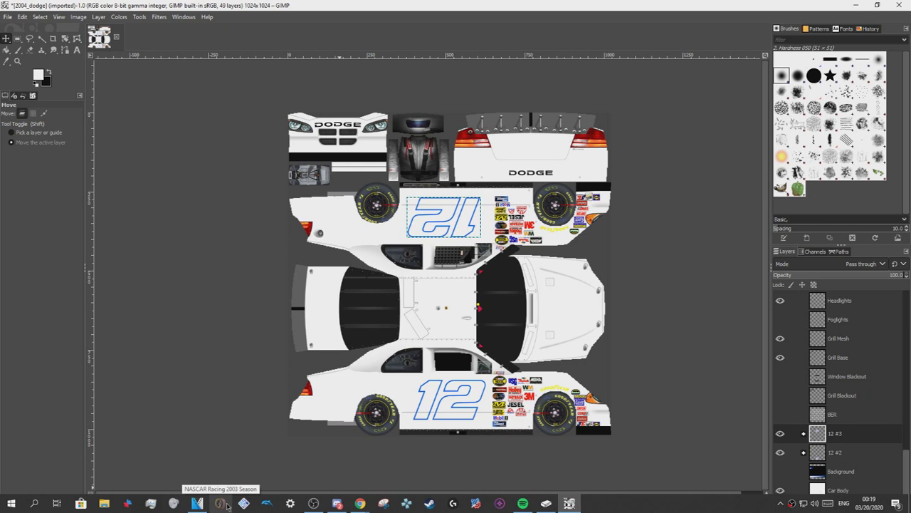
Bring NASCAR Racing 2003 forward, shift its window right, and advance the active series
click(225, 502)
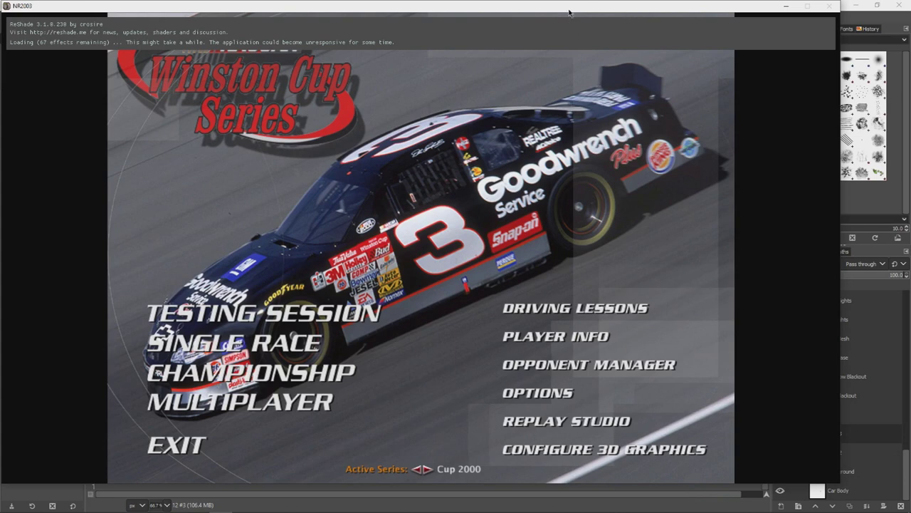
drag(569, 12, 626, 12)
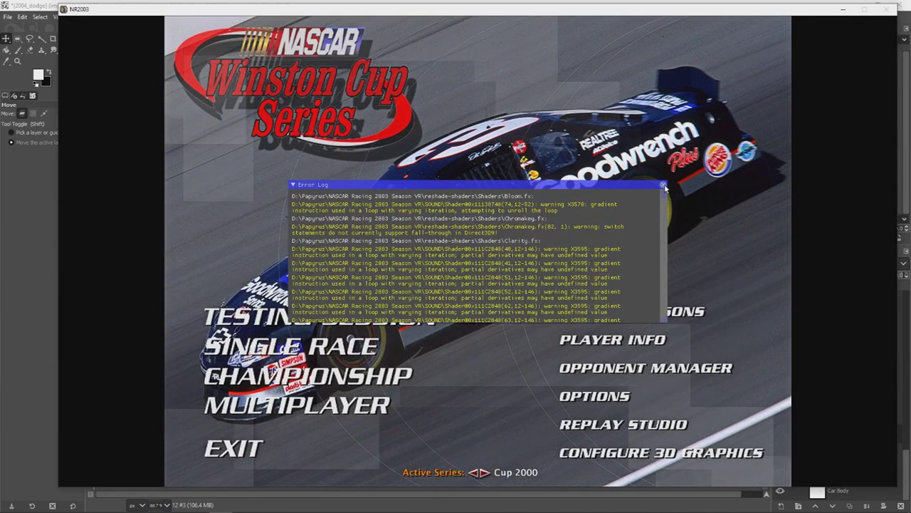
click(486, 473)
Cycle the active series forward until NASCAR Cup is selected
click(486, 472)
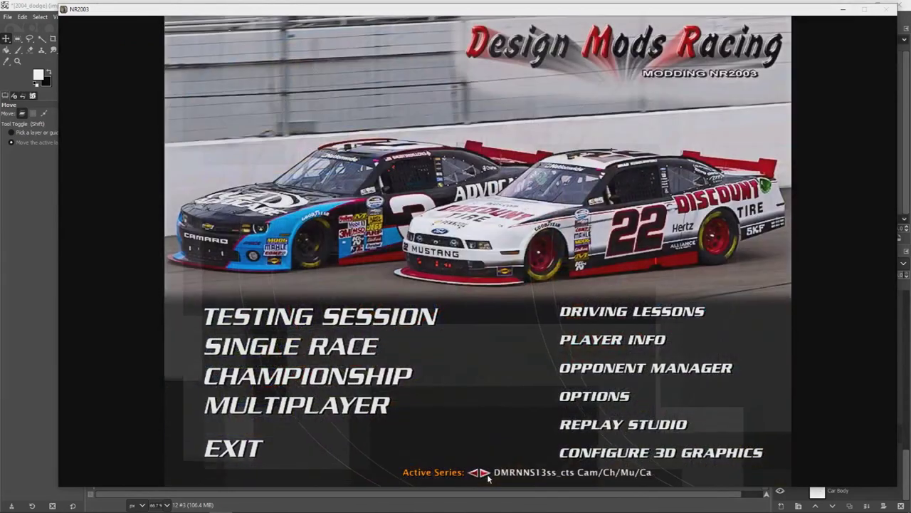
click(486, 473)
click(487, 474)
click(488, 477)
click(489, 477)
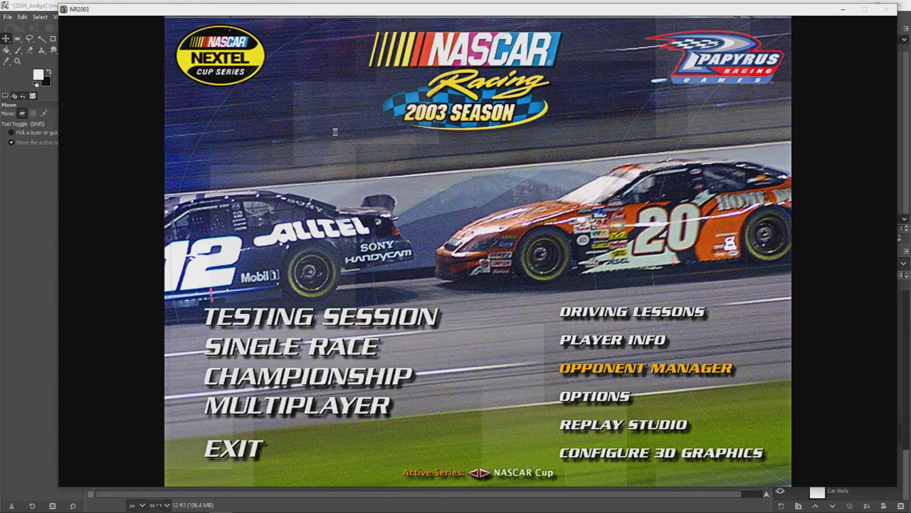
In the Opponent Manager, start a new driver and check its chassis choices, keeping Chevrolet
click(646, 367)
click(585, 183)
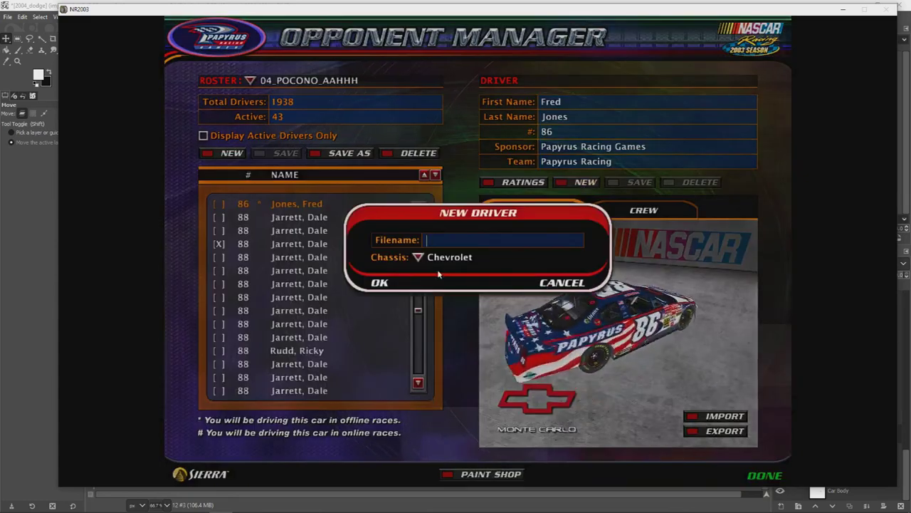
click(418, 258)
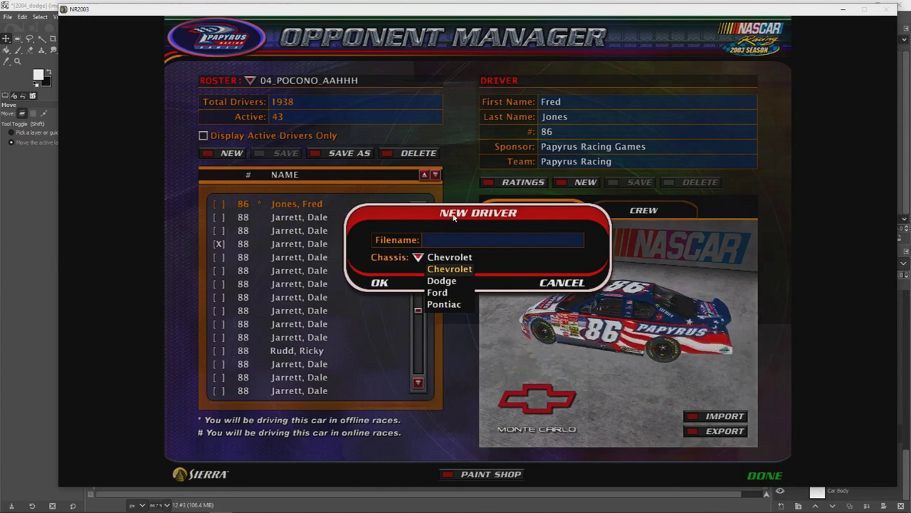
click(485, 234)
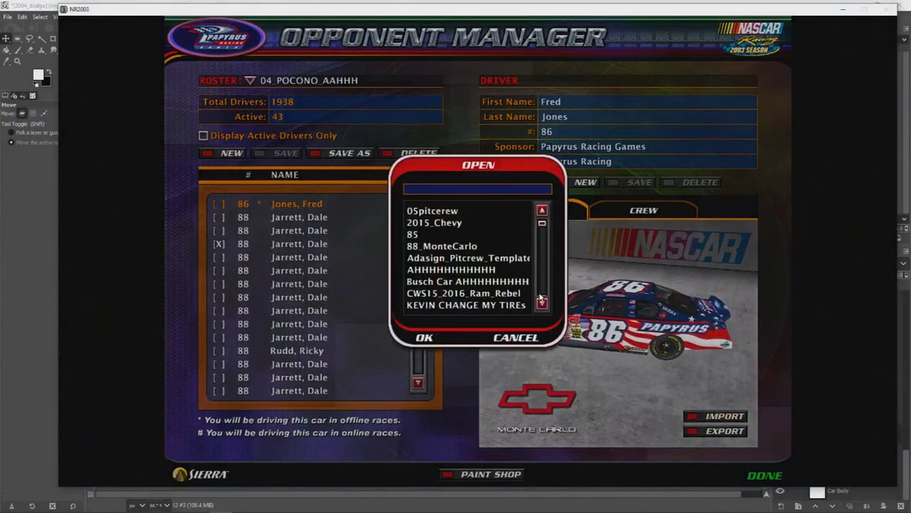
Import a paint file from the Open list, then view and cancel the driver's ratings
drag(542, 285, 550, 226)
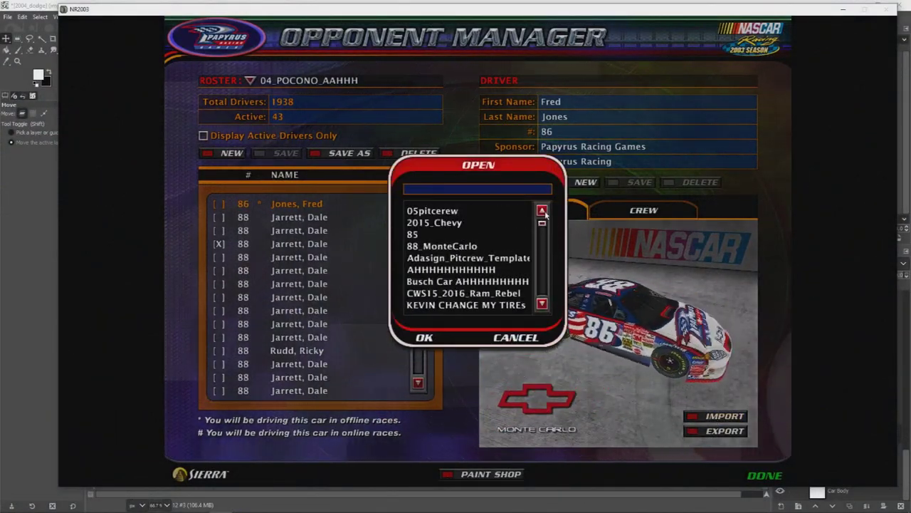
click(472, 282)
scroll(470, 305, down, 2)
double_click(470, 305)
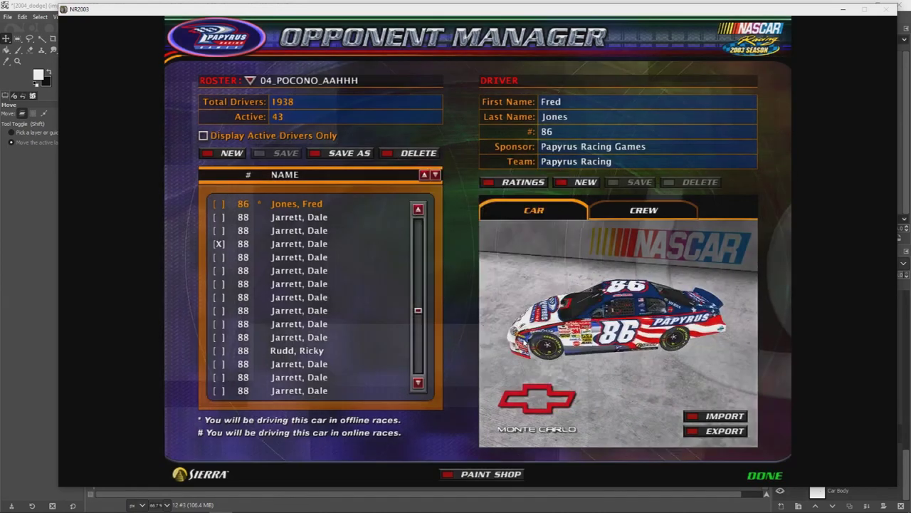
click(515, 182)
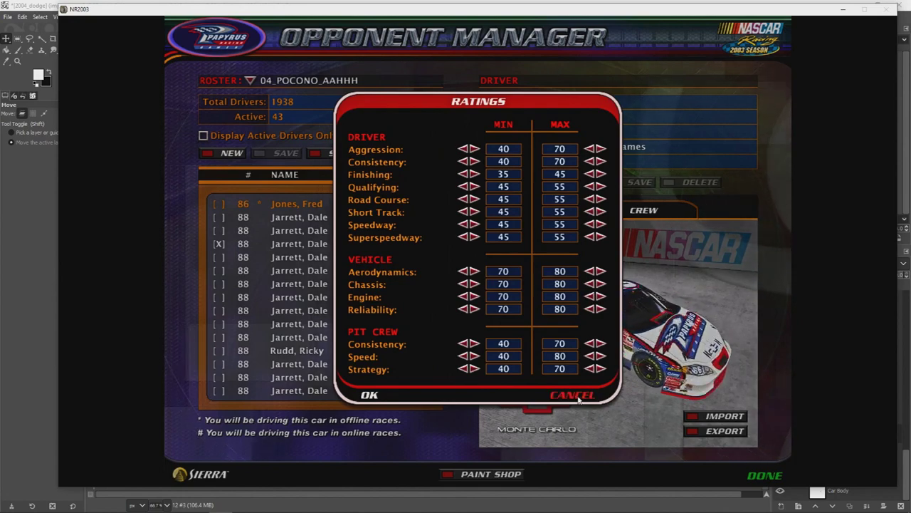
click(574, 396)
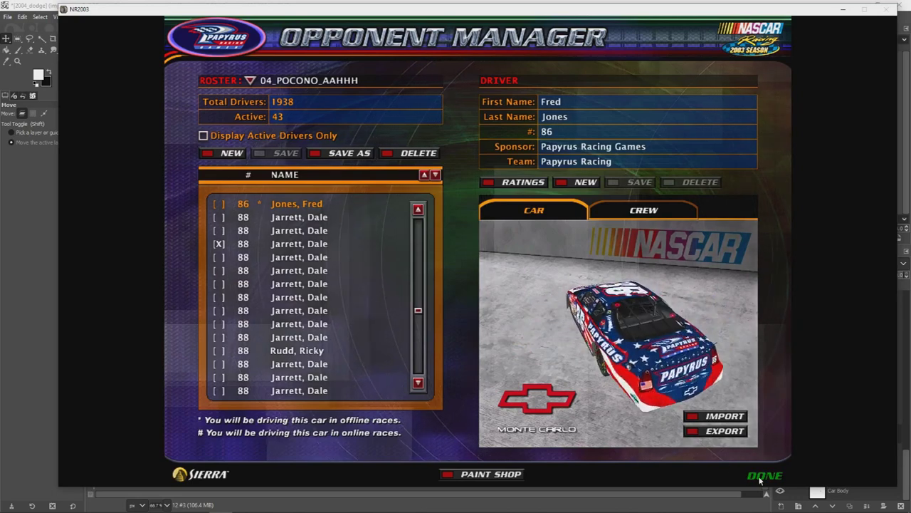
Escape from the Opponent Manager and toggle the active series back to NASCAR Cup
key(Escape)
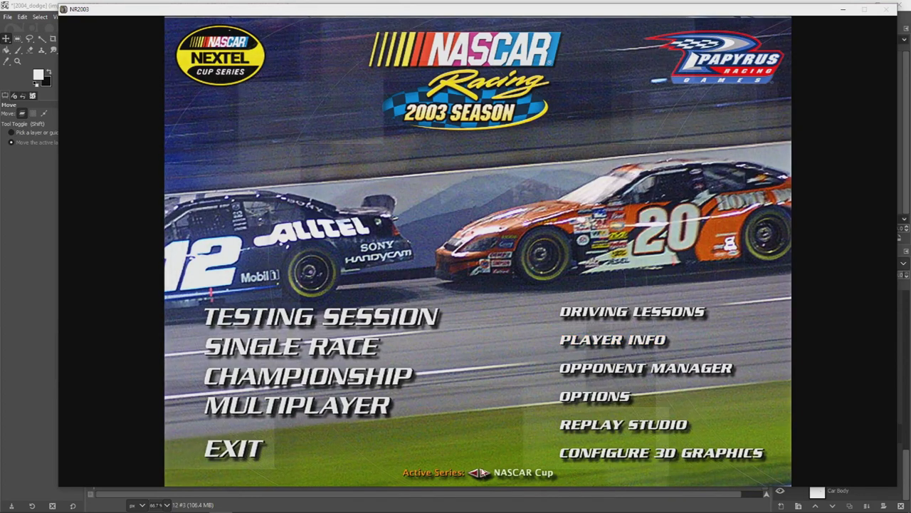
click(479, 472)
click(479, 472)
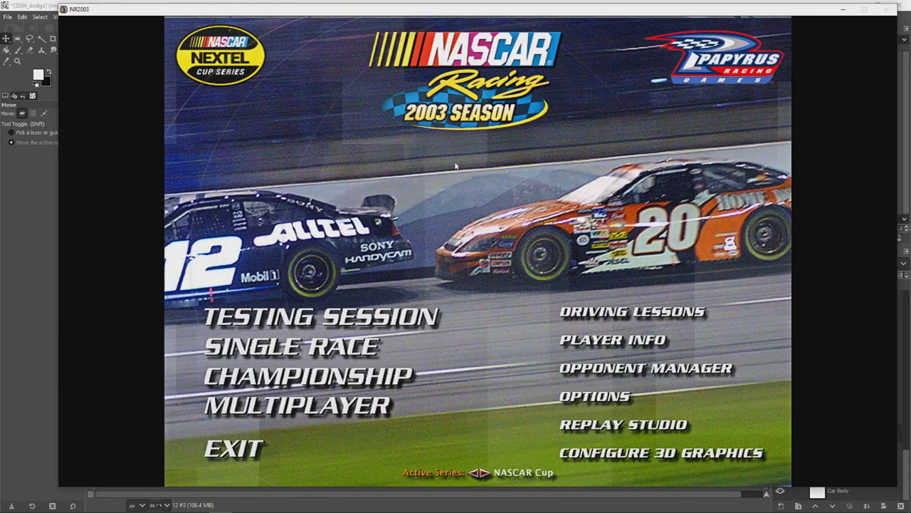
Exit NR2003 from its main menu to return to GIMP
click(236, 447)
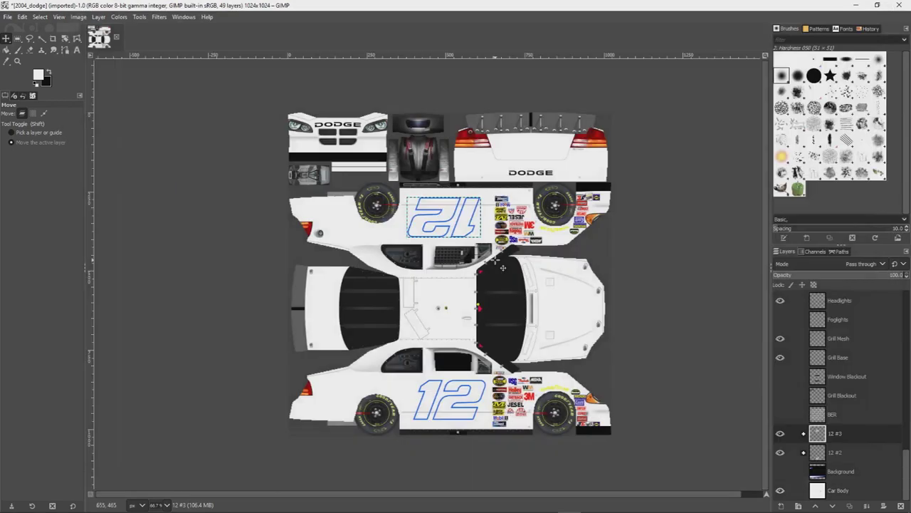